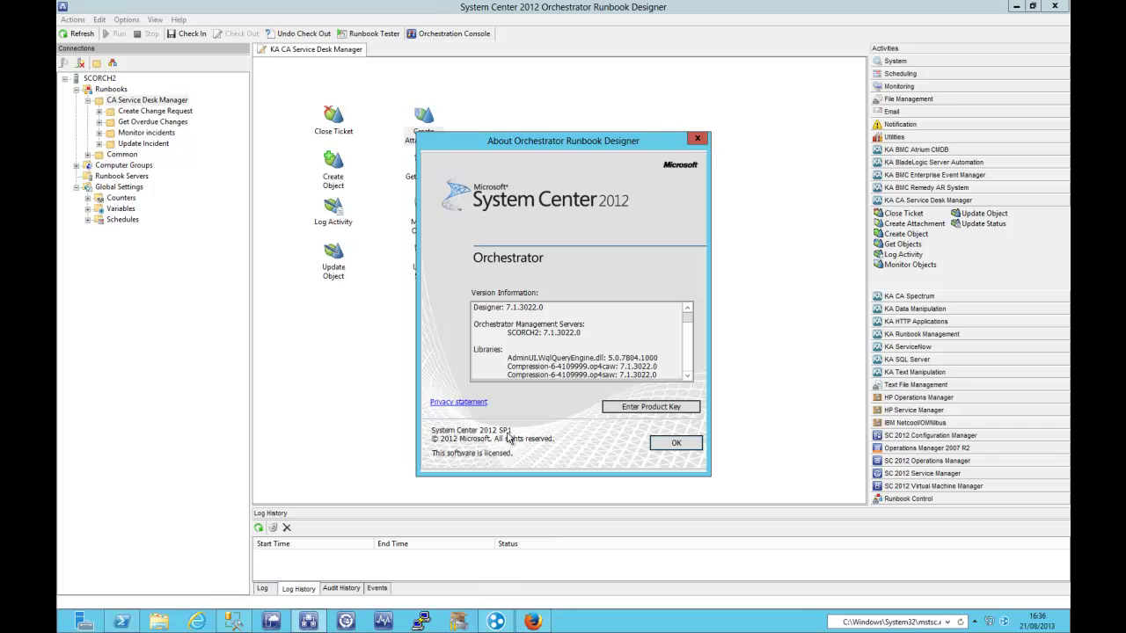
# Close the About window and select each CA Service Desk Manager activity, Close Ticket through Create Attachment.
pyautogui.click(667, 446)
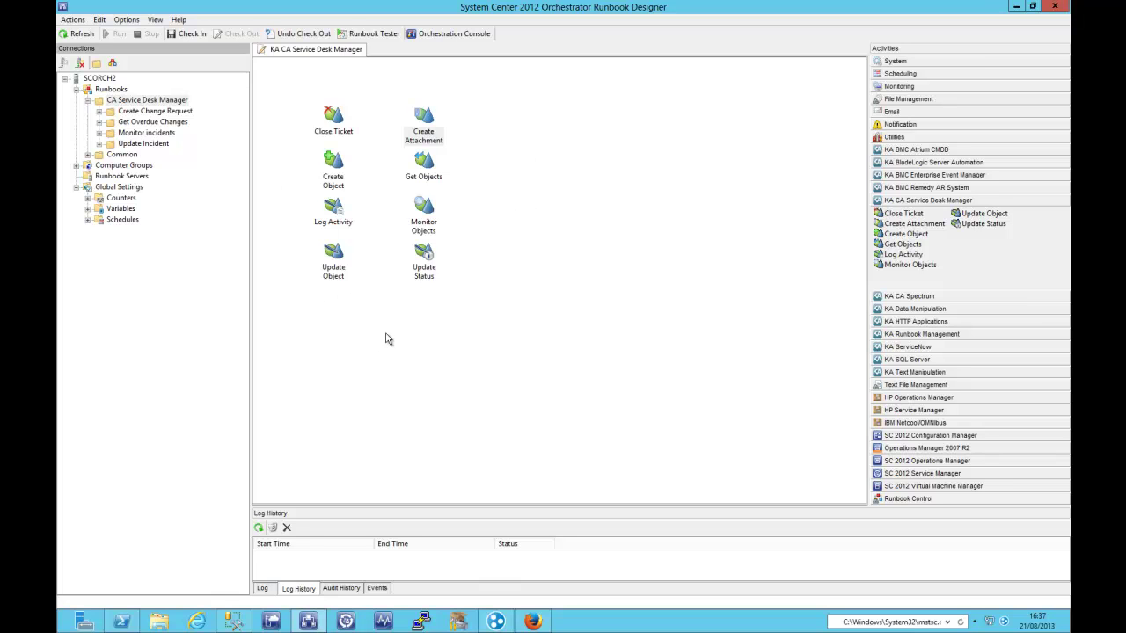
pyautogui.click(341, 125)
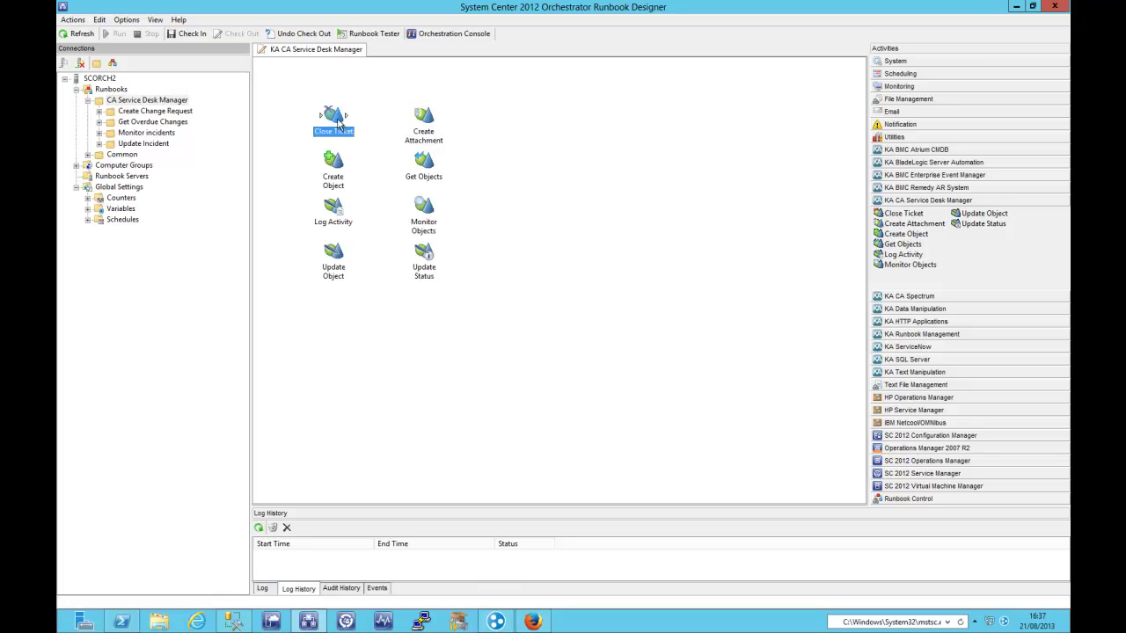
pyautogui.click(341, 176)
pyautogui.click(339, 223)
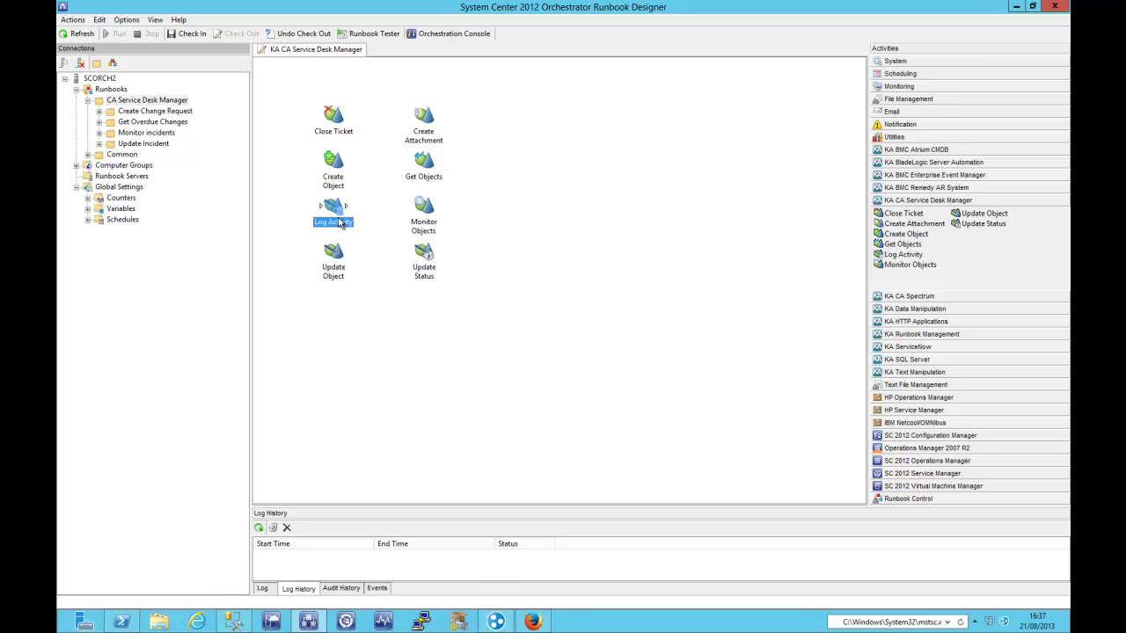
pyautogui.click(341, 262)
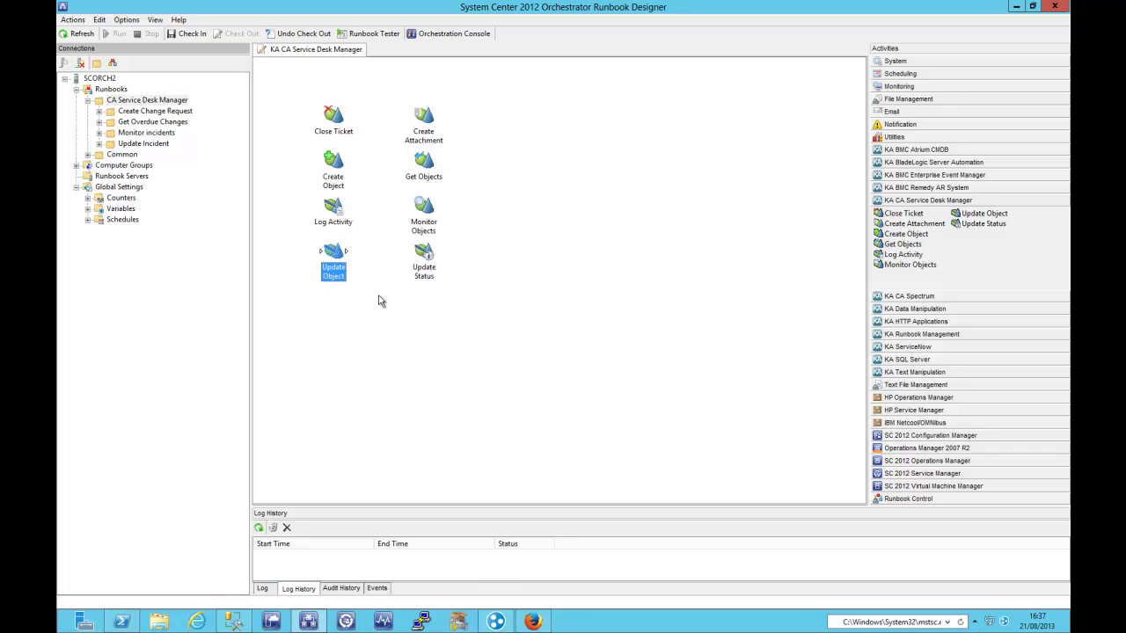
pyautogui.click(431, 257)
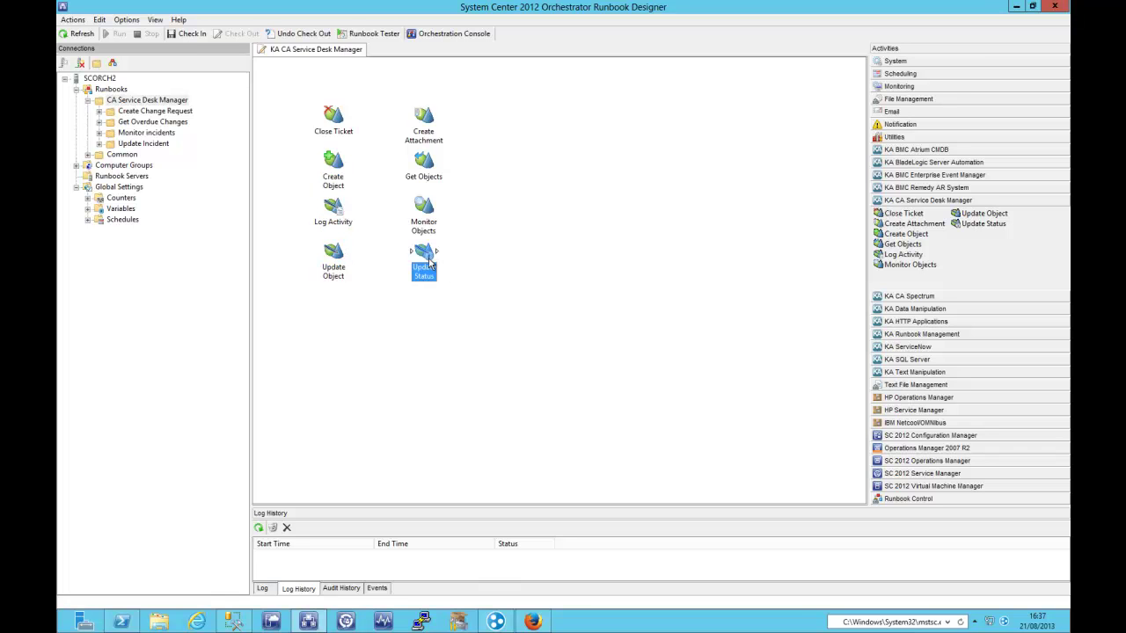
pyautogui.click(433, 215)
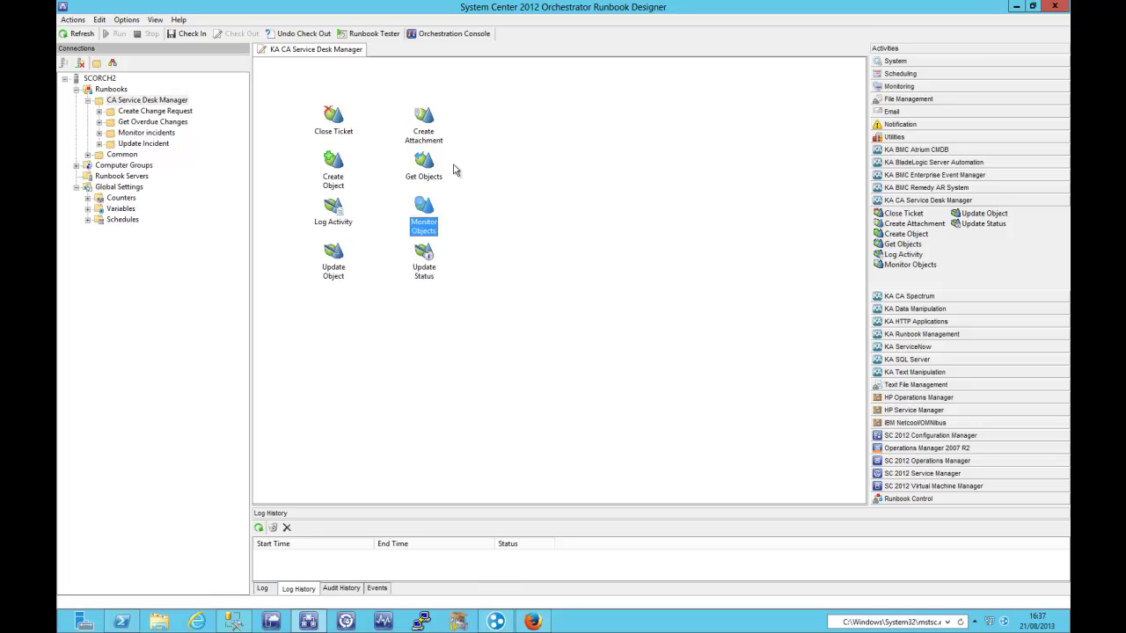
pyautogui.click(425, 170)
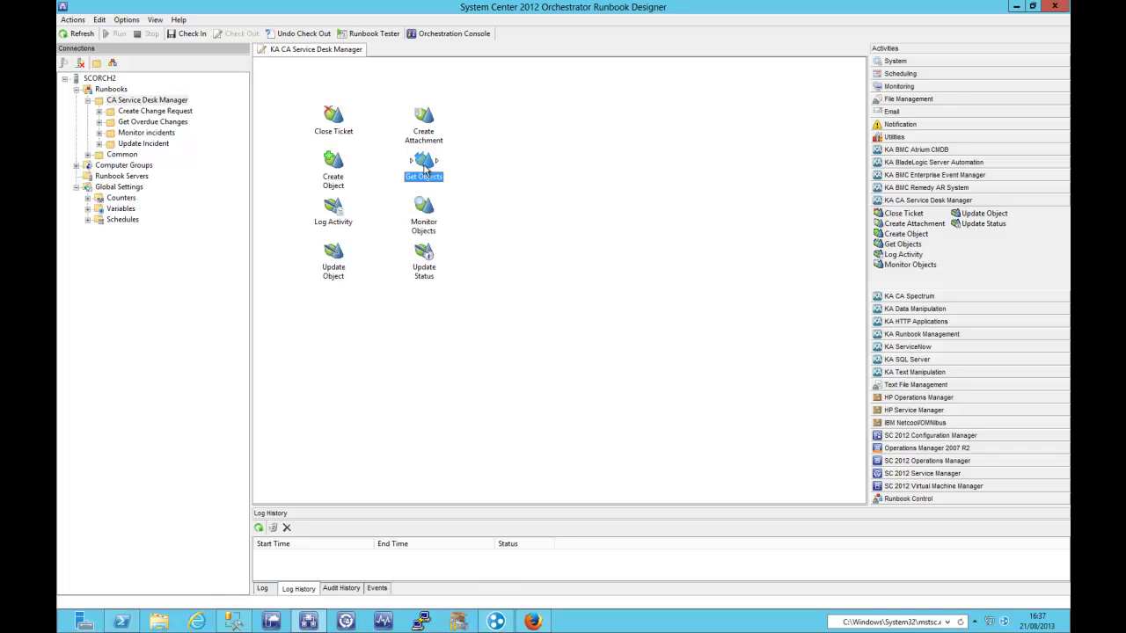
pyautogui.click(423, 126)
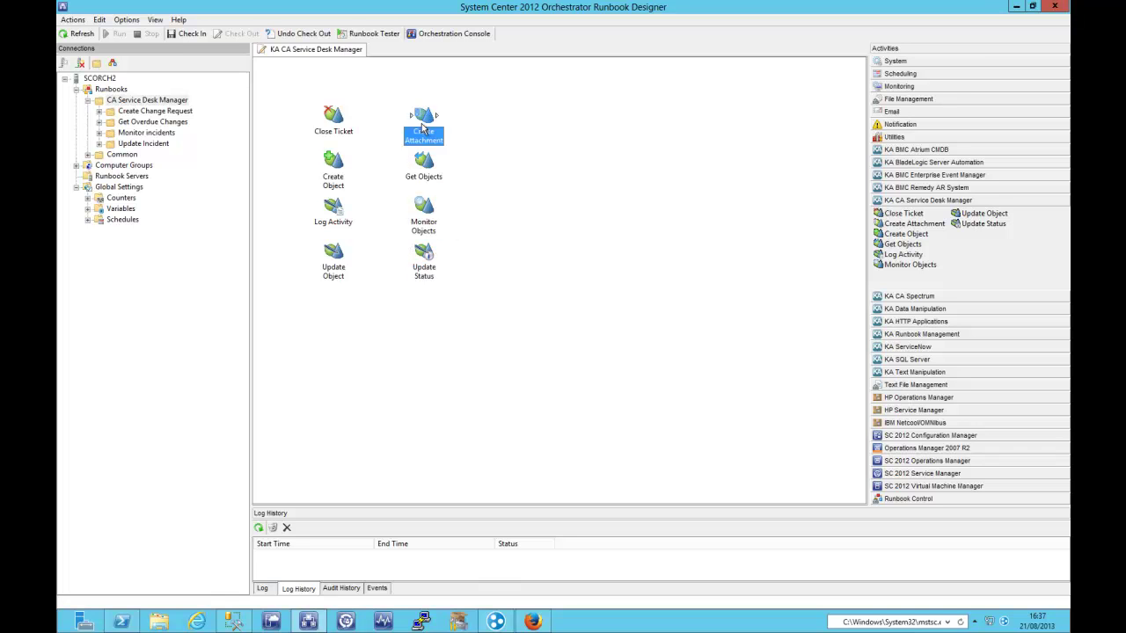
pyautogui.click(132, 21)
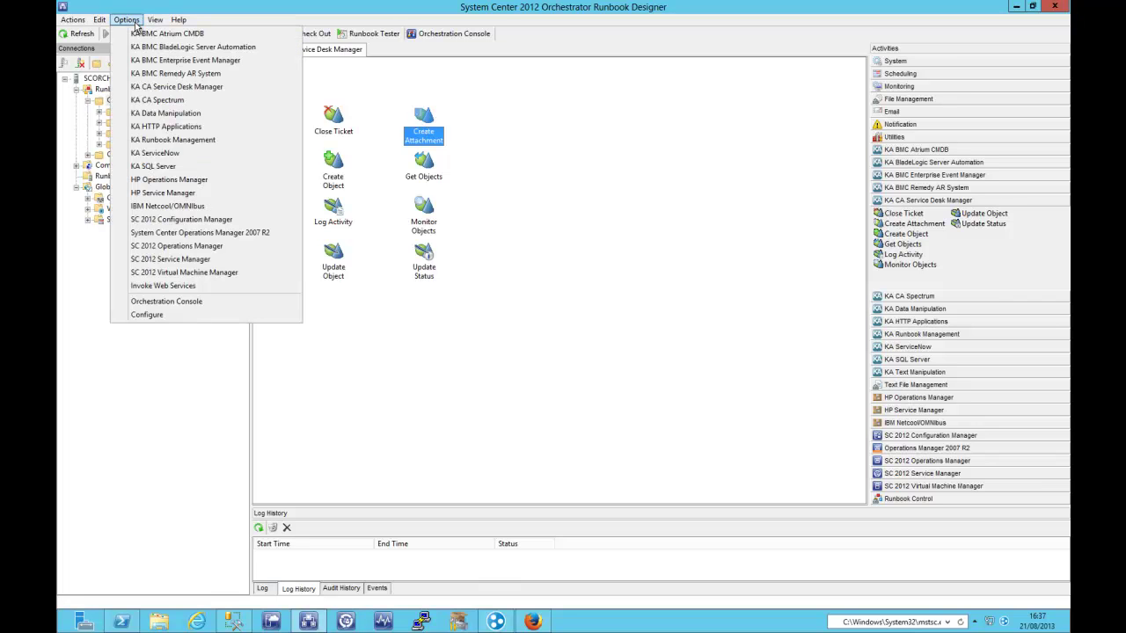
pyautogui.click(182, 86)
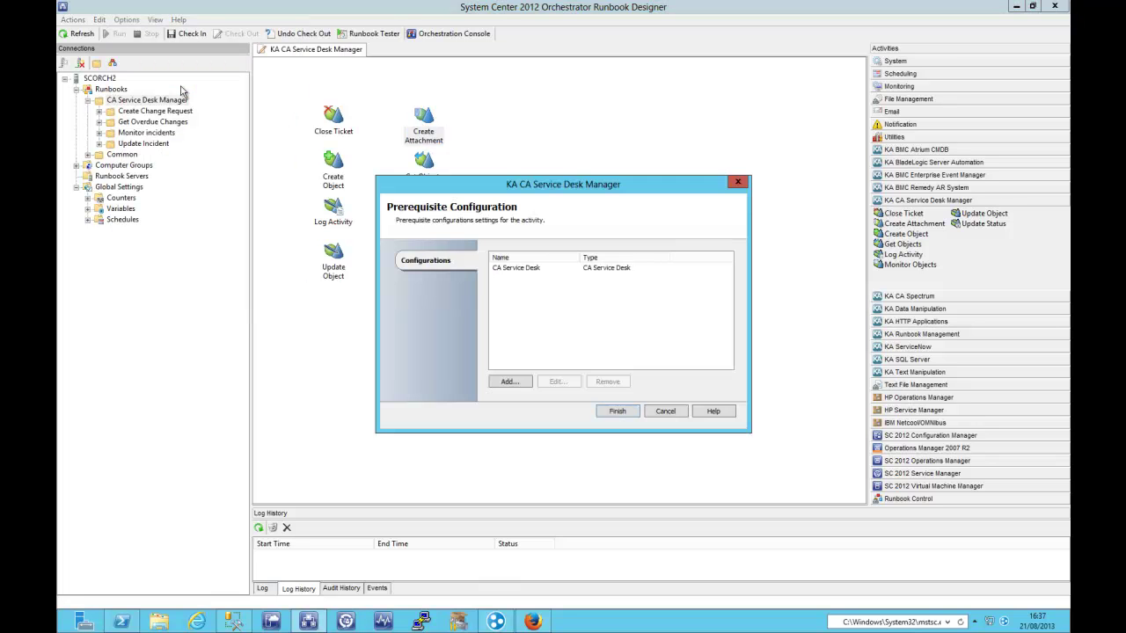
pyautogui.doubleClick(528, 268)
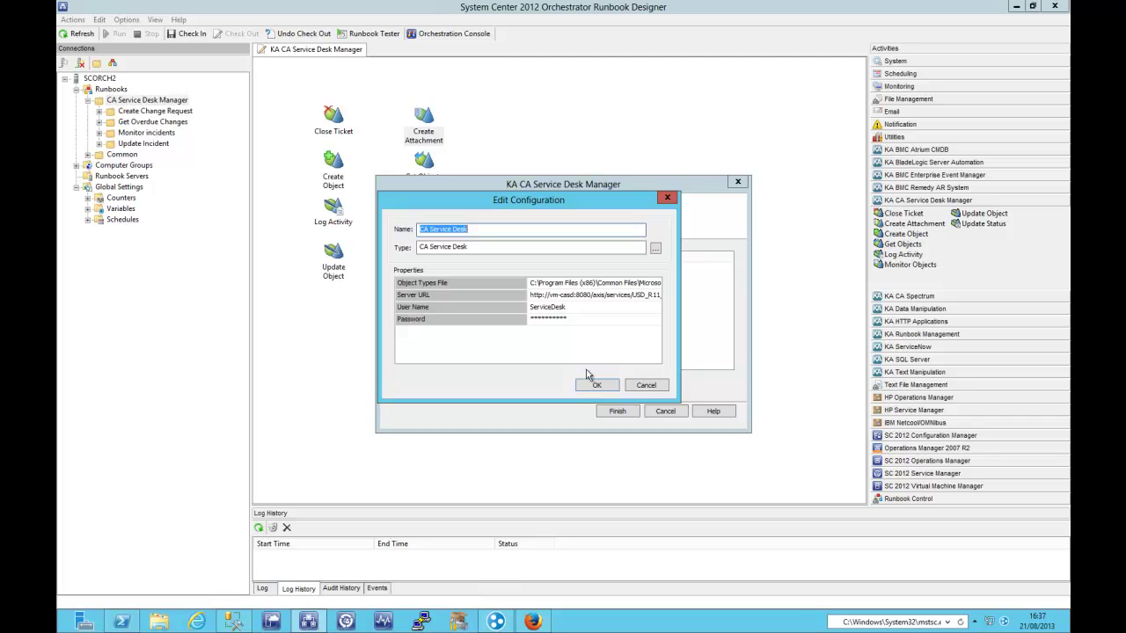
pyautogui.click(646, 388)
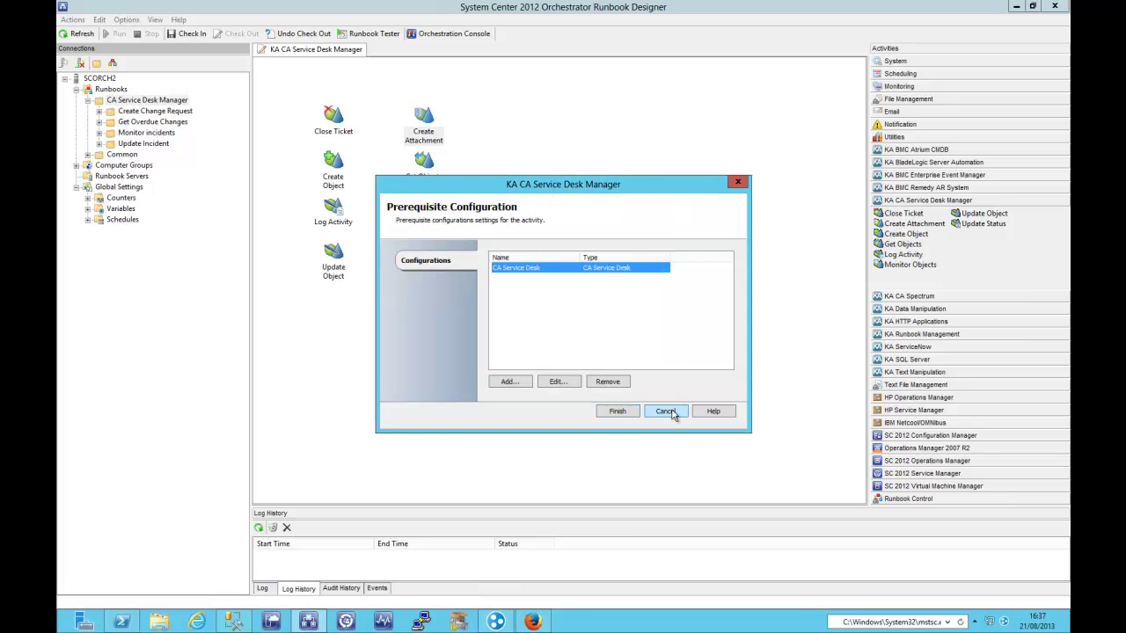
pyautogui.click(666, 411)
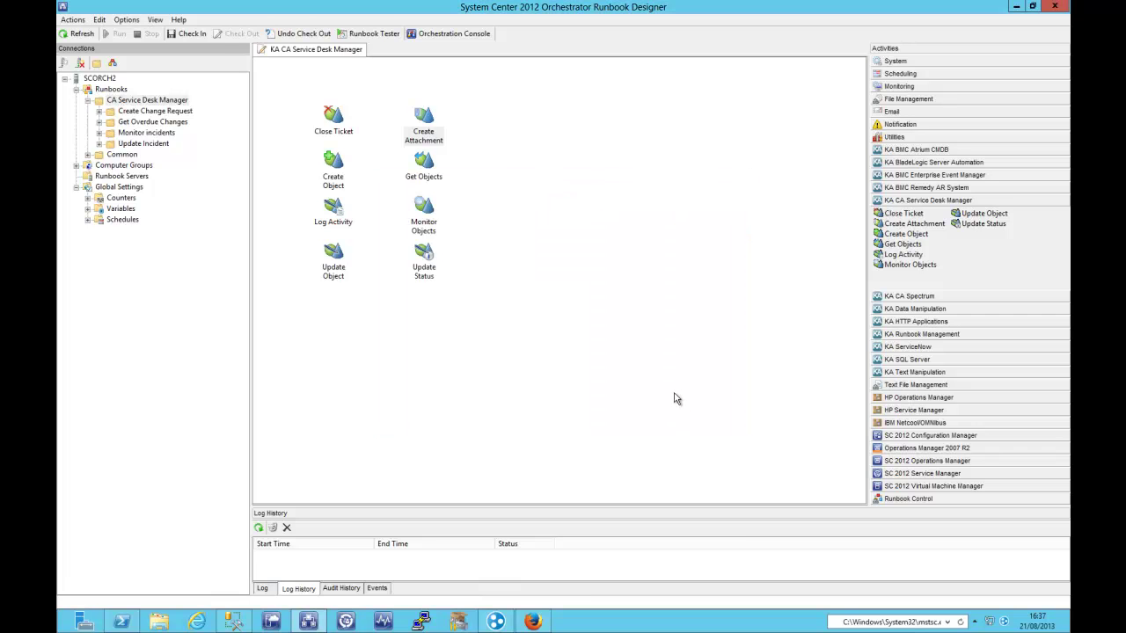
# Open the Get Overdue Changes runbook and select its Get Objects activity.
pyautogui.click(132, 123)
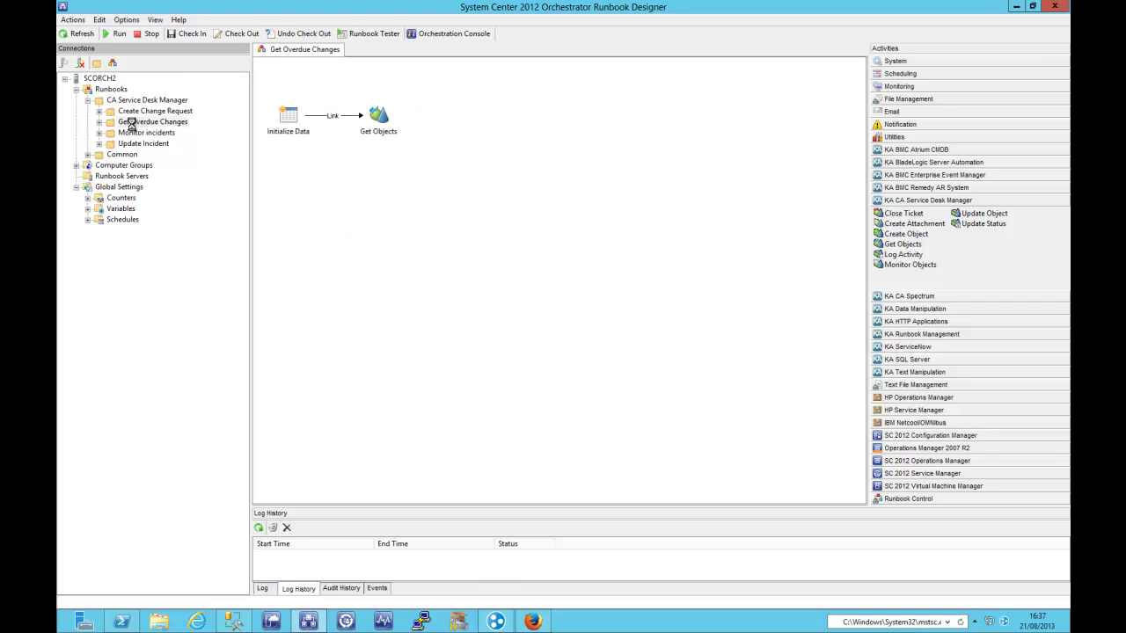
pyautogui.click(383, 124)
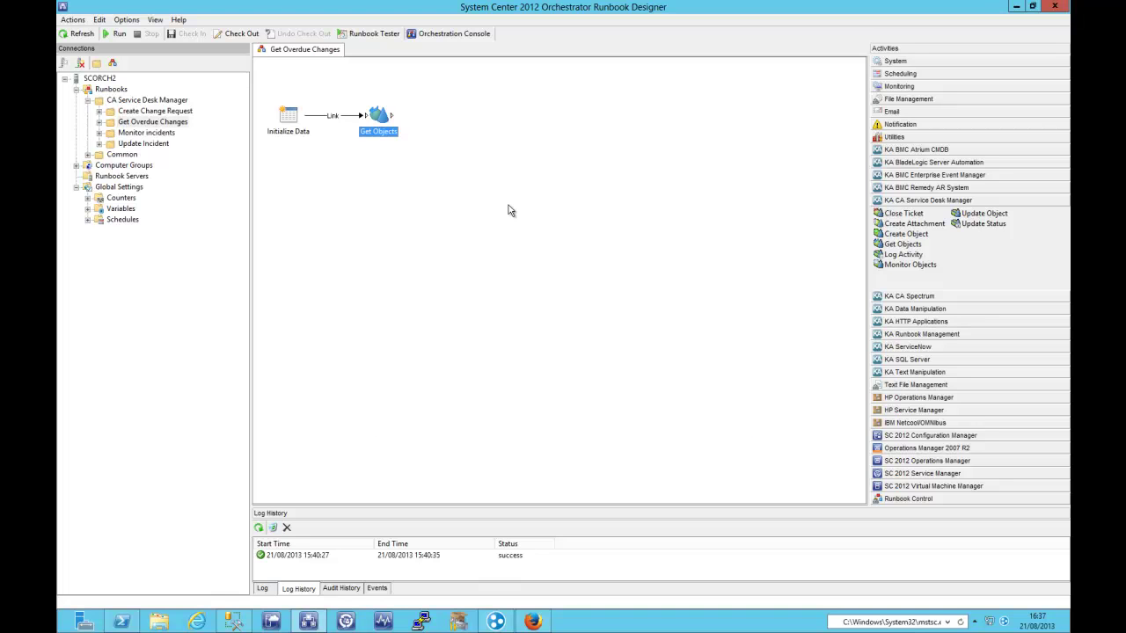
pyautogui.press('Return')
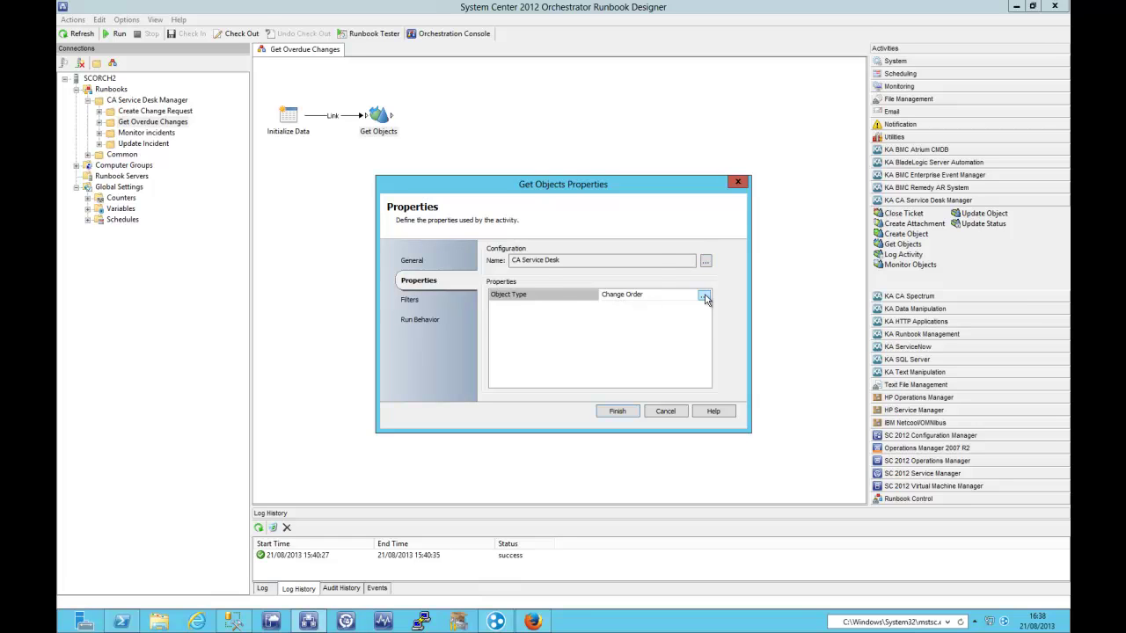
pyautogui.click(704, 297)
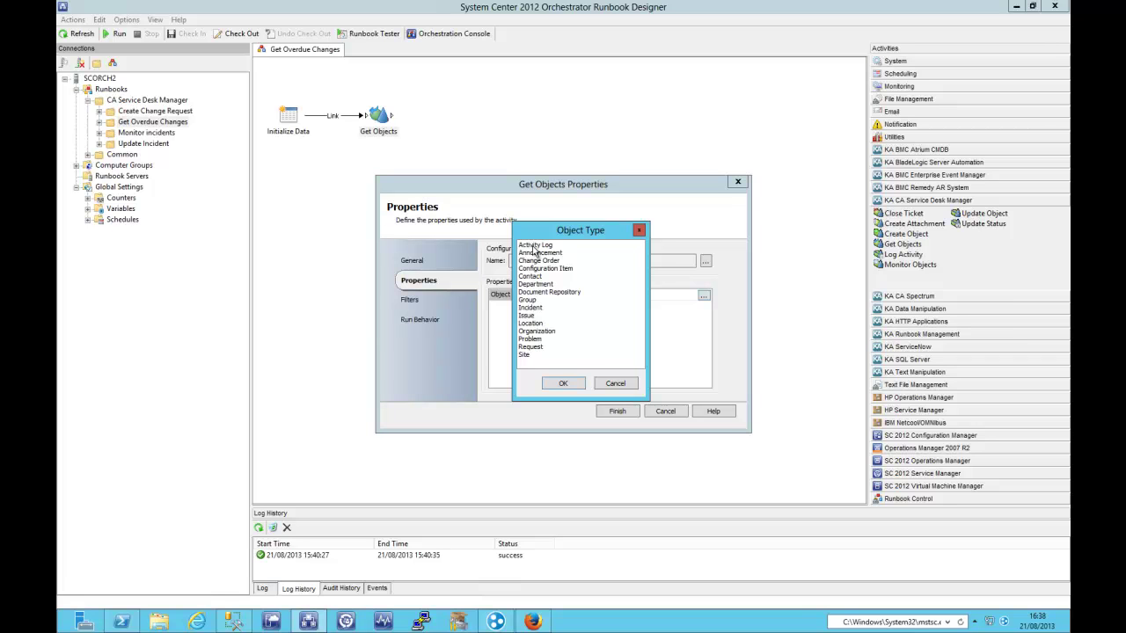
pyautogui.click(608, 384)
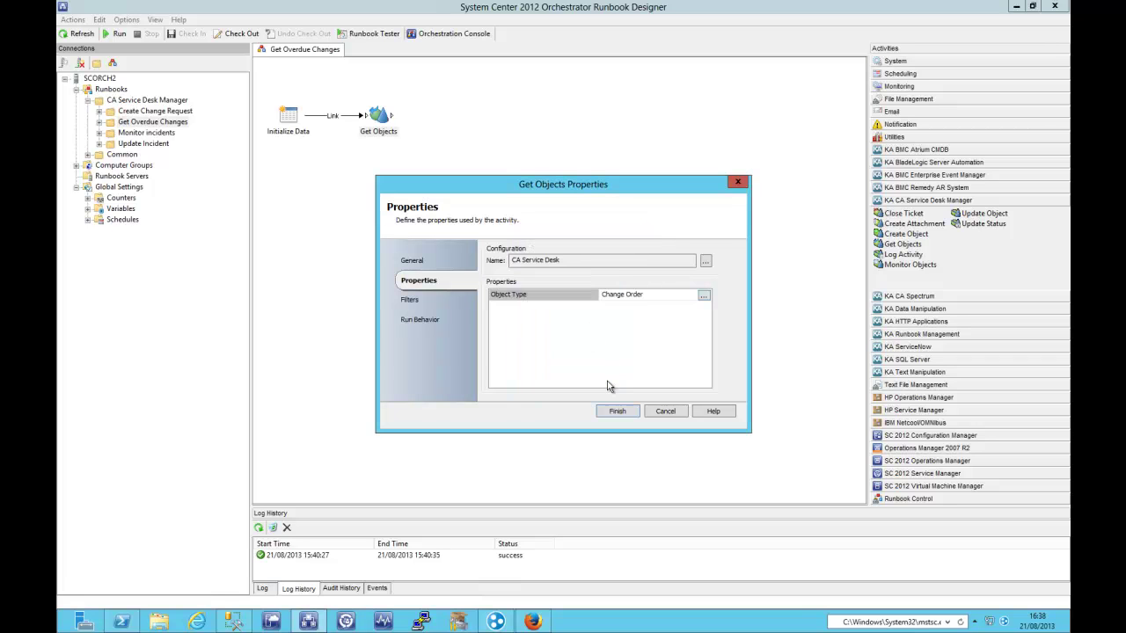
pyautogui.click(413, 302)
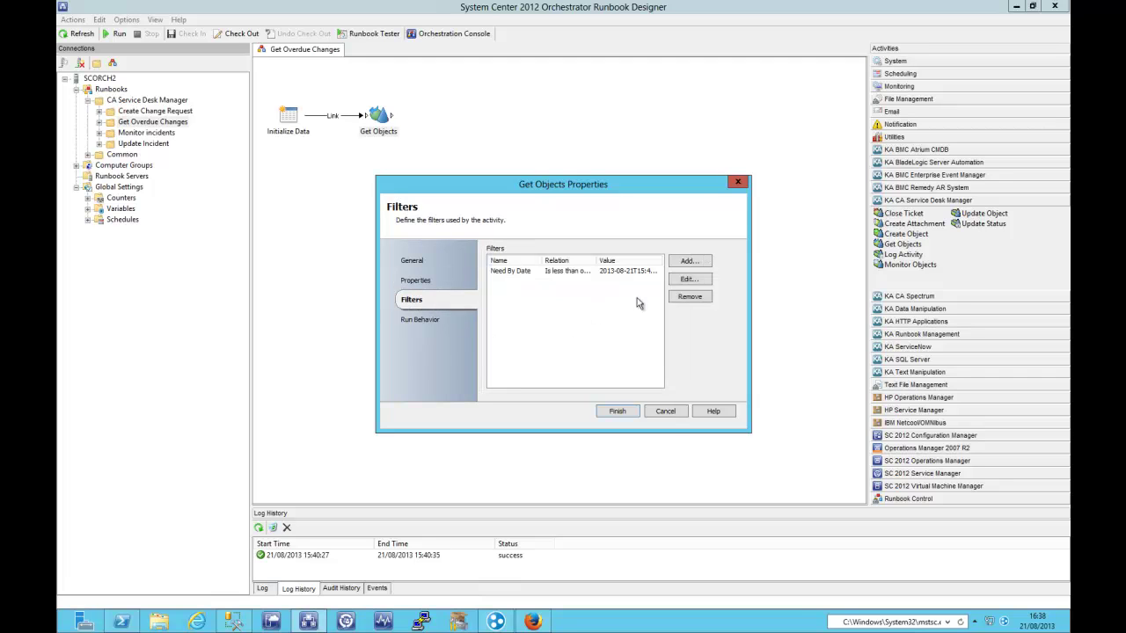
pyautogui.doubleClick(560, 272)
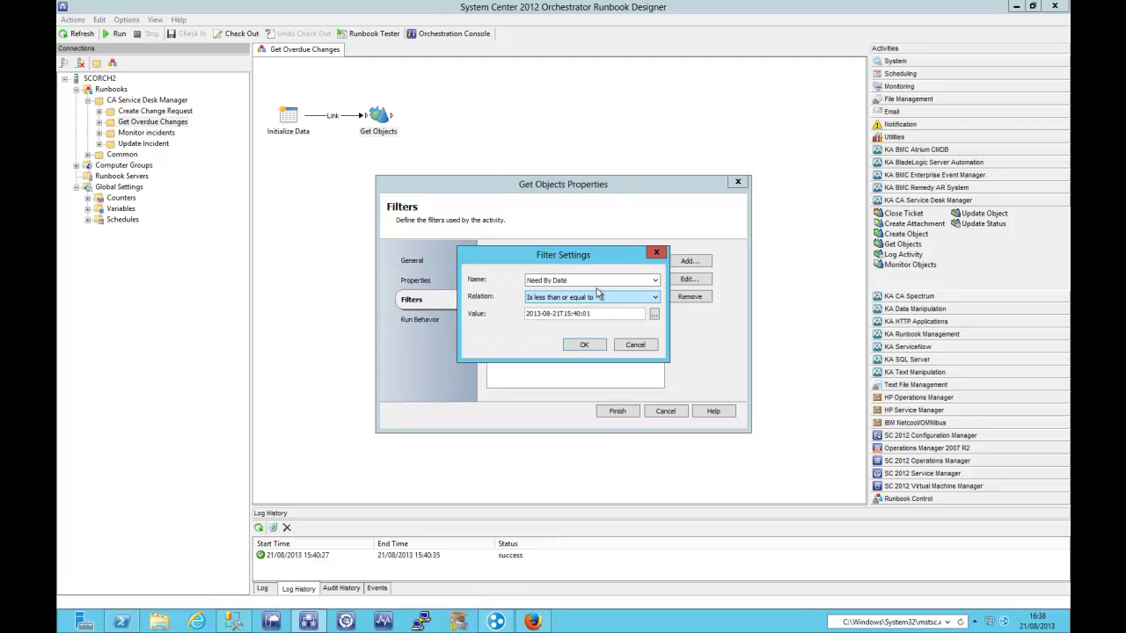
pyautogui.click(655, 281)
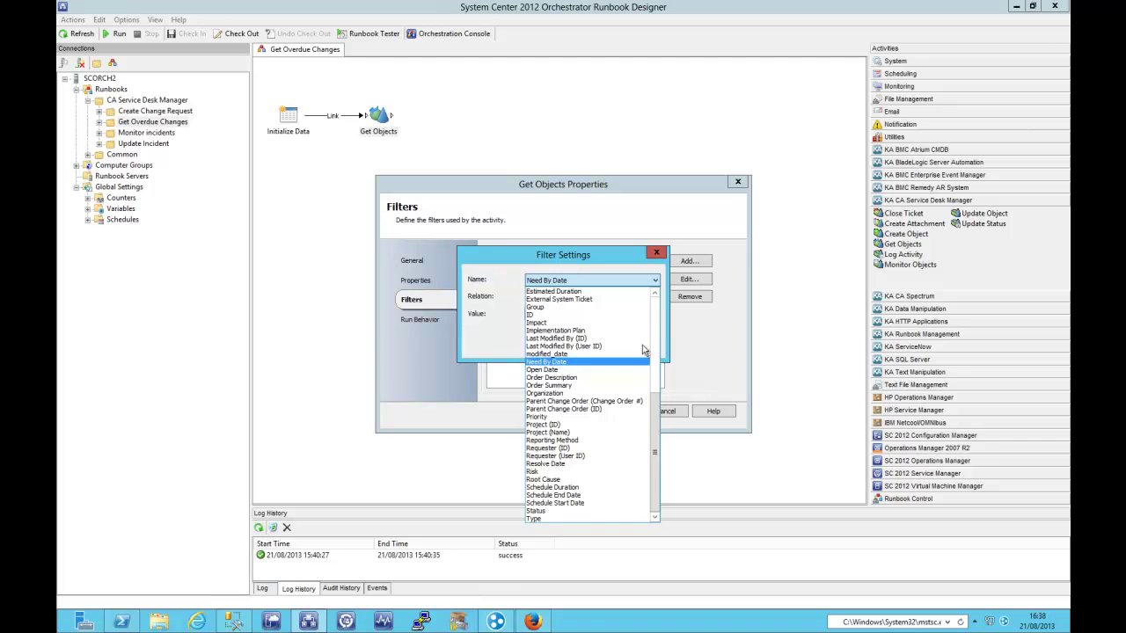
pyautogui.scroll(8, 652, 316)
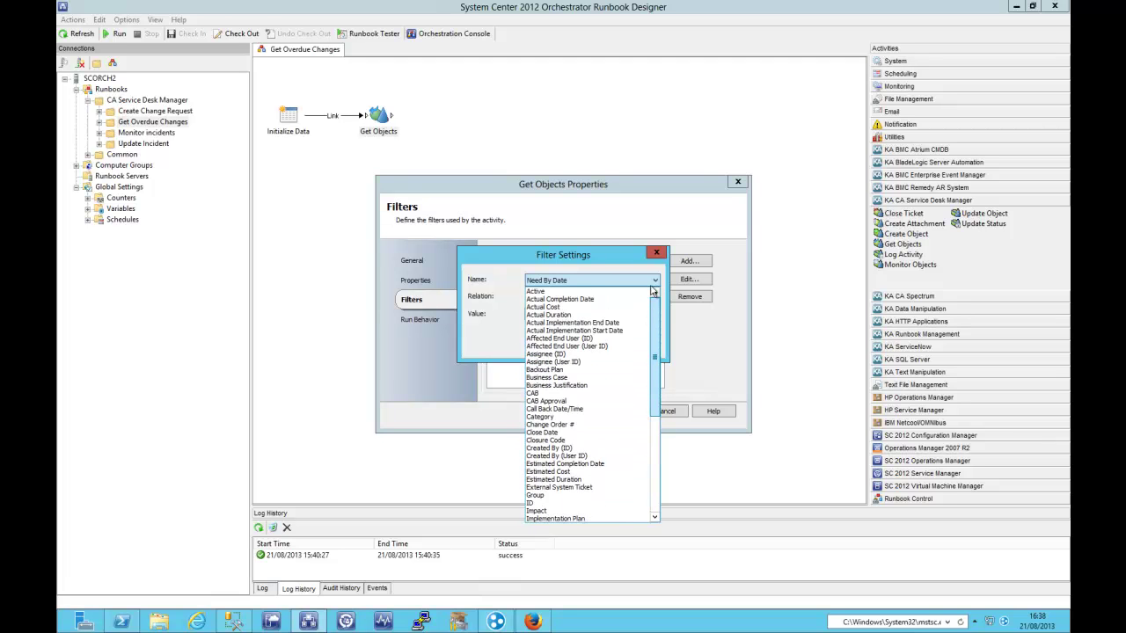
pyautogui.scroll(-8, 640, 481)
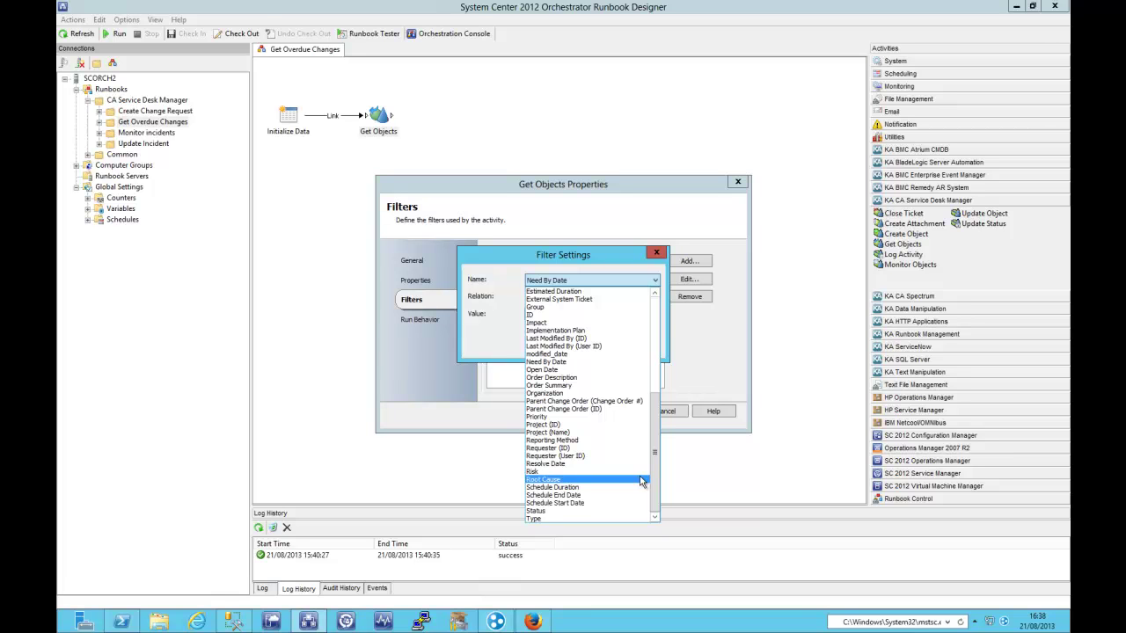
pyautogui.click(633, 254)
pyautogui.click(656, 252)
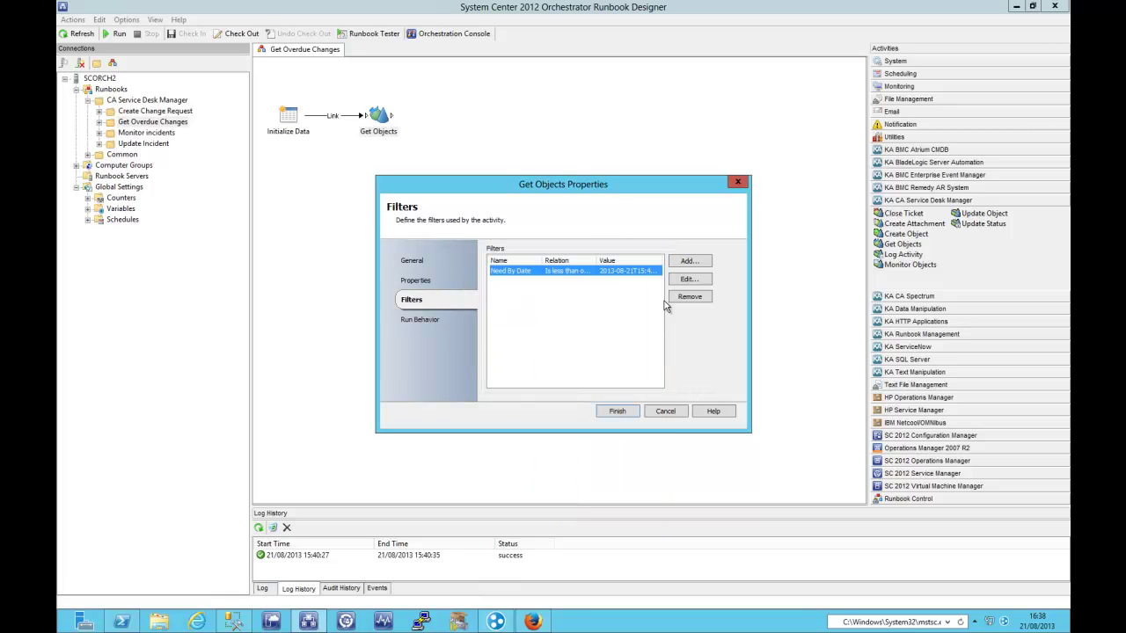
# Review the Get Overdue Changes runbook's Logging properties without changes, then run the runbook.
pyautogui.click(667, 412)
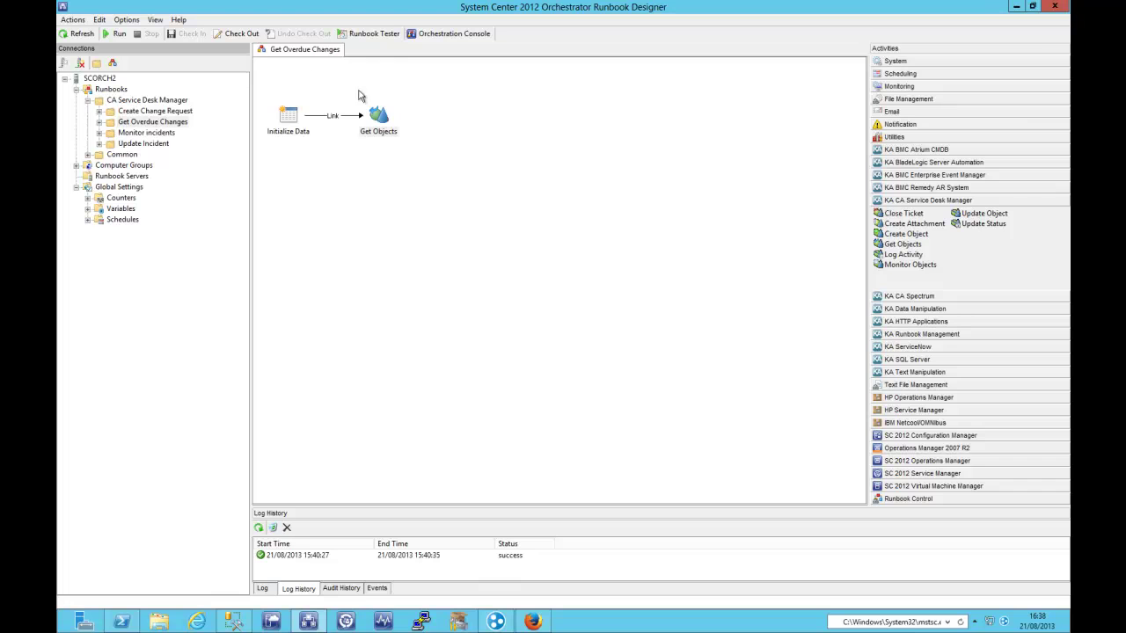
pyautogui.rightClick(306, 52)
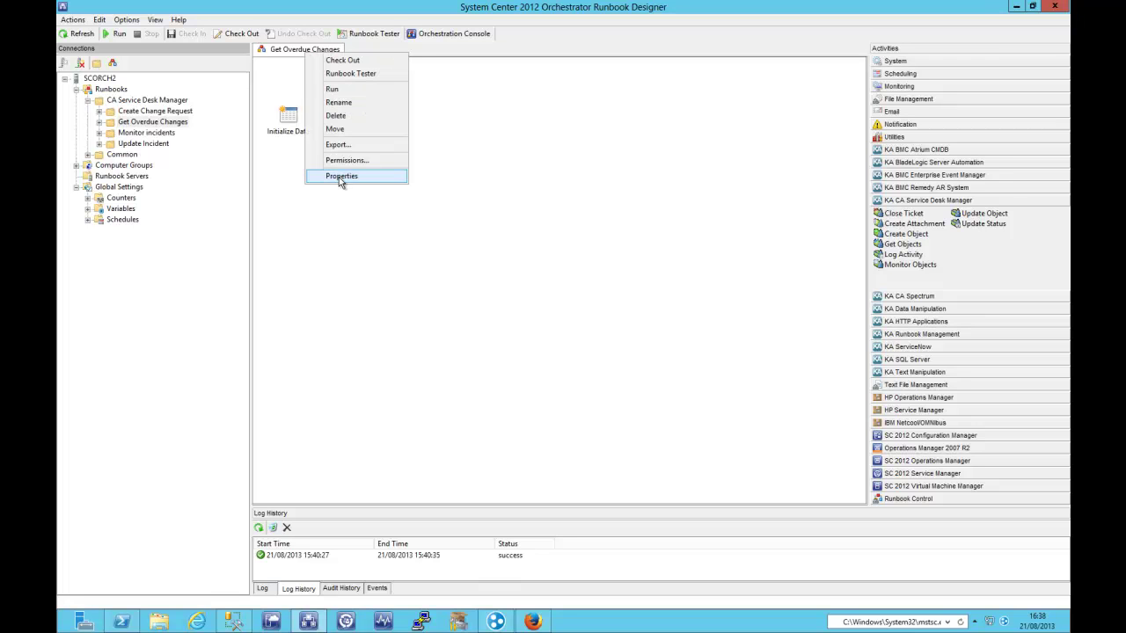
pyautogui.click(339, 176)
pyautogui.click(413, 300)
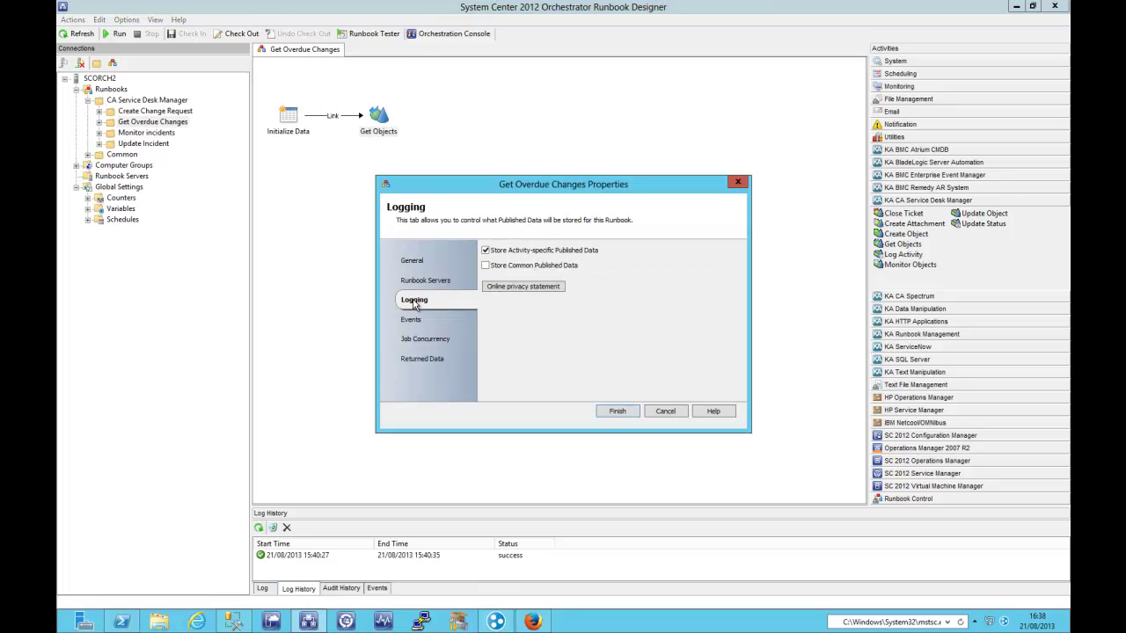
pyautogui.click(666, 411)
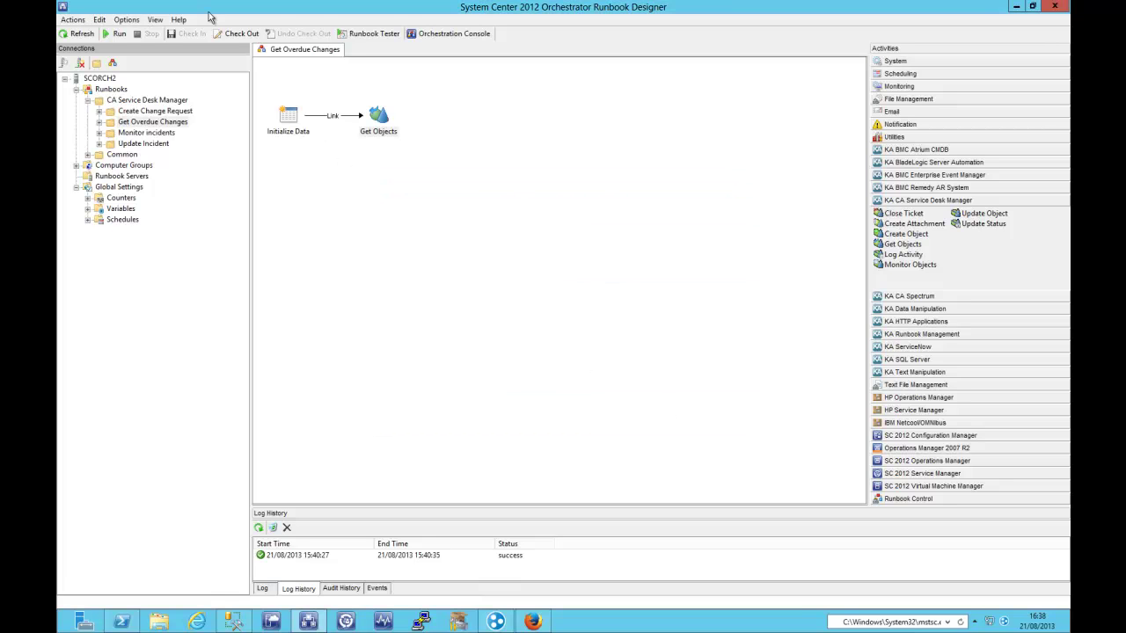
pyautogui.click(113, 33)
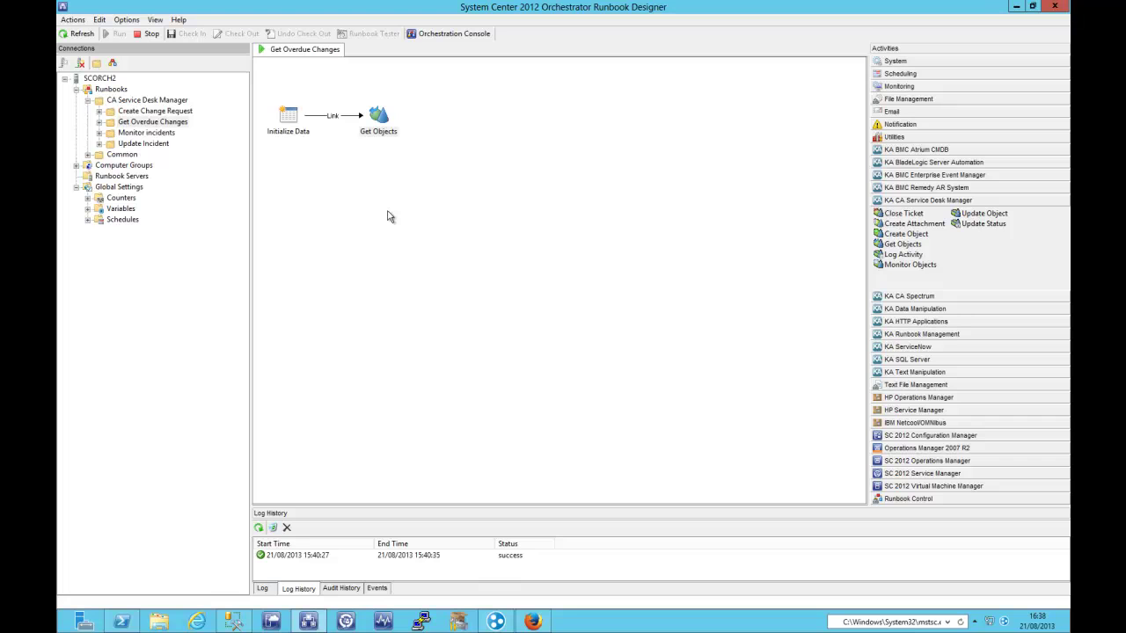
pyautogui.click(309, 557)
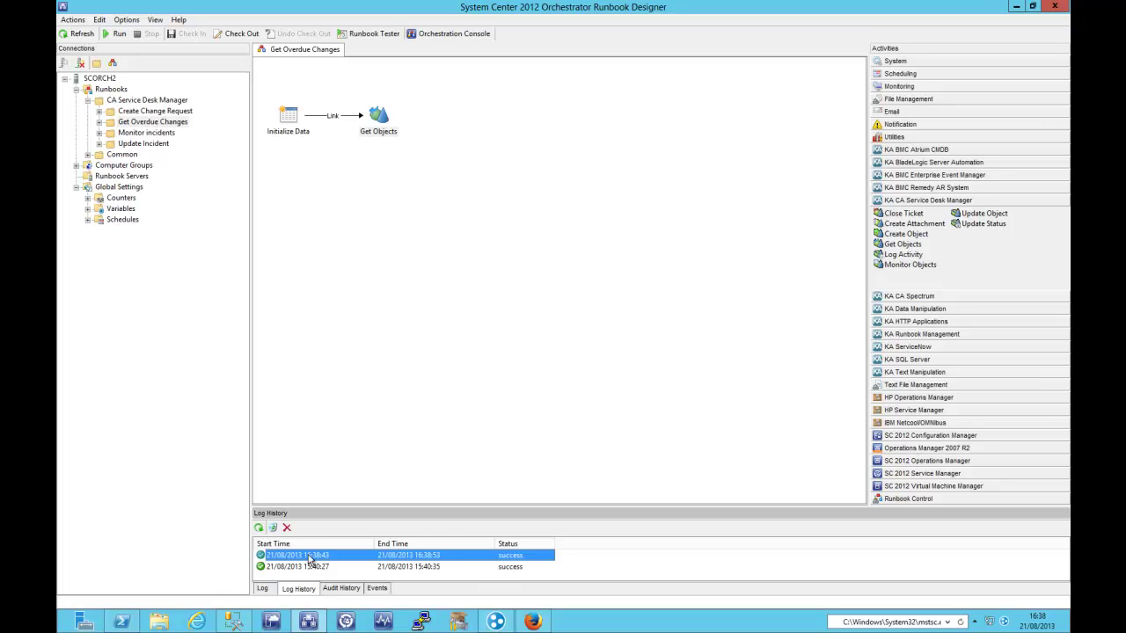
pyautogui.doubleClick(309, 557)
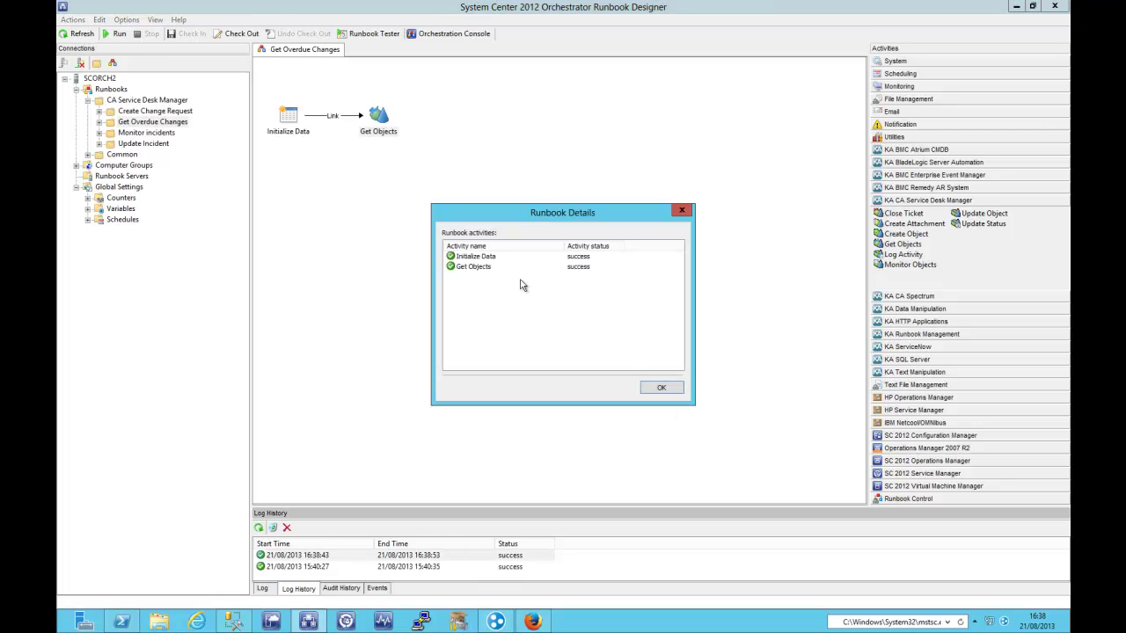
pyautogui.doubleClick(475, 266)
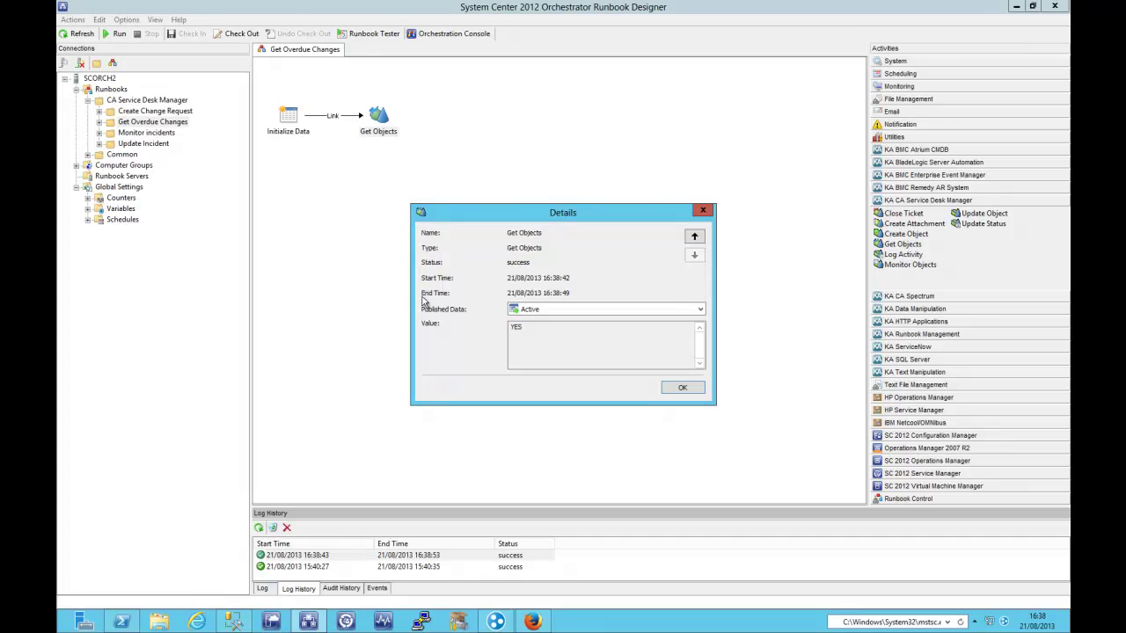
pyautogui.click(703, 316)
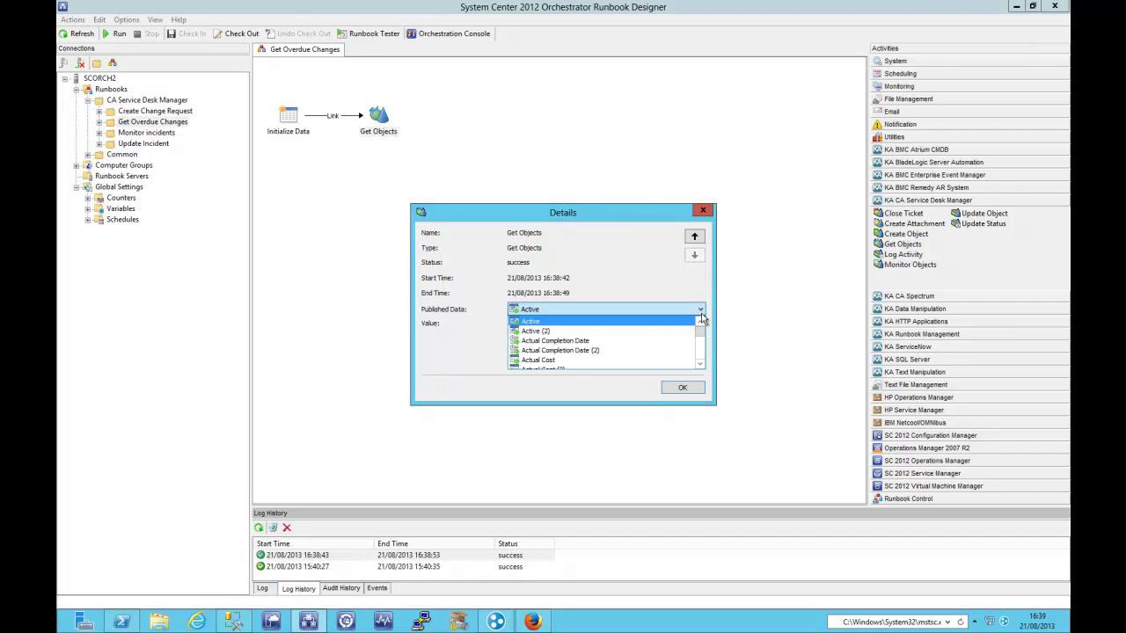
pyautogui.click(553, 340)
pyautogui.press('Up')
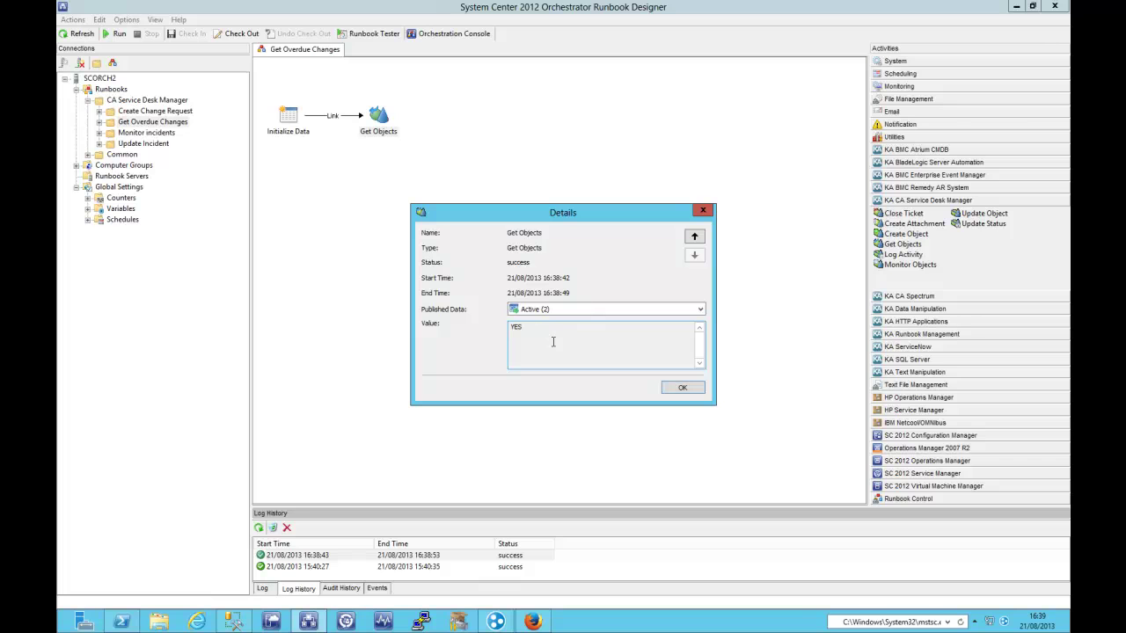
pyautogui.press('Down')
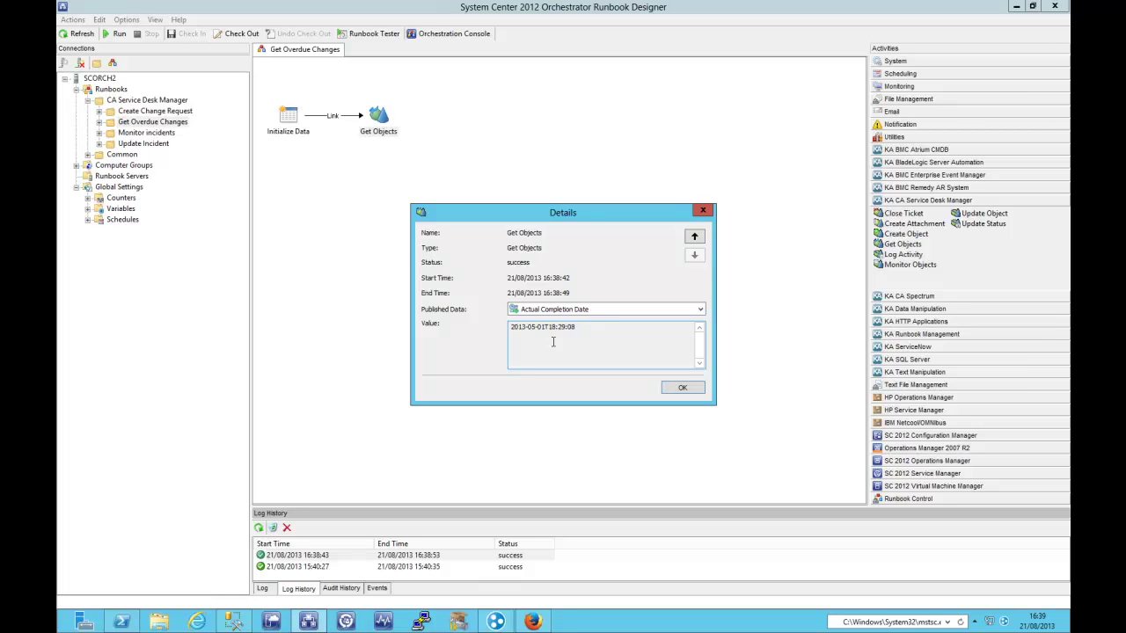
pyautogui.press('Down')
pyautogui.press('Down')
pyautogui.press('Down')
pyautogui.press('Down')
pyautogui.click(693, 390)
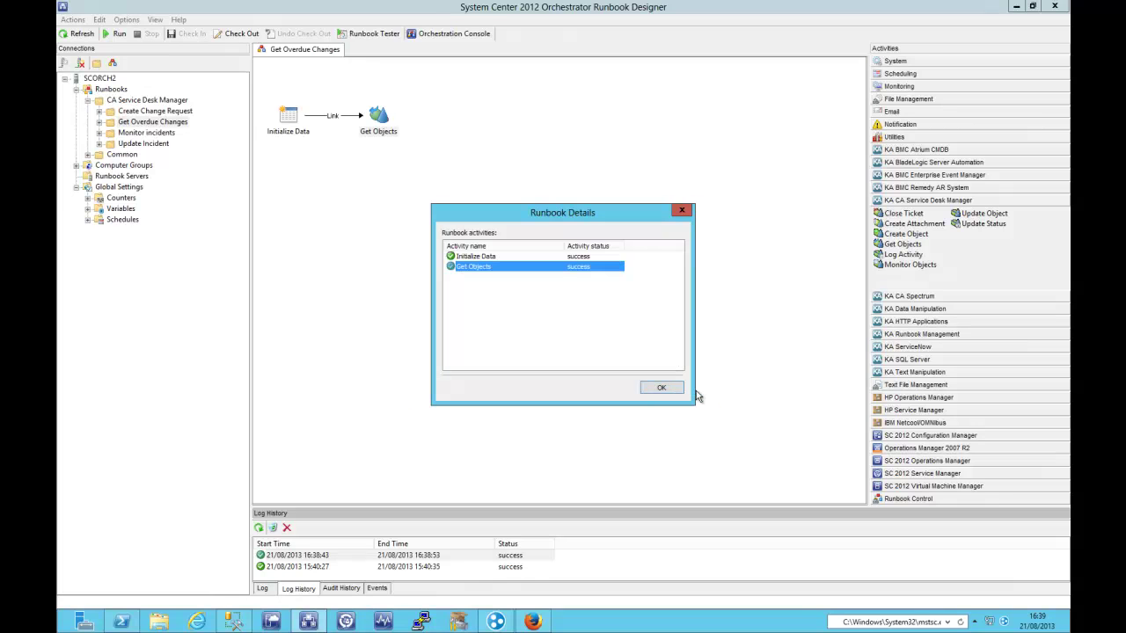
# Open Create Change Request and review the Get Objects - ServiceDesk filters without changes.
pyautogui.click(661, 388)
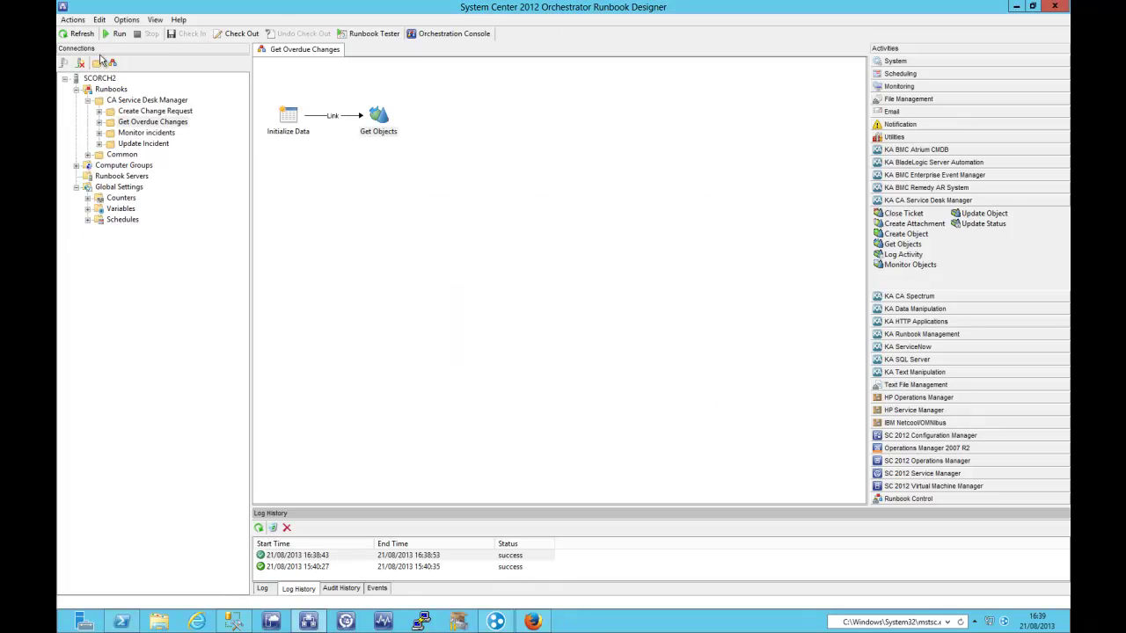
pyautogui.click(146, 112)
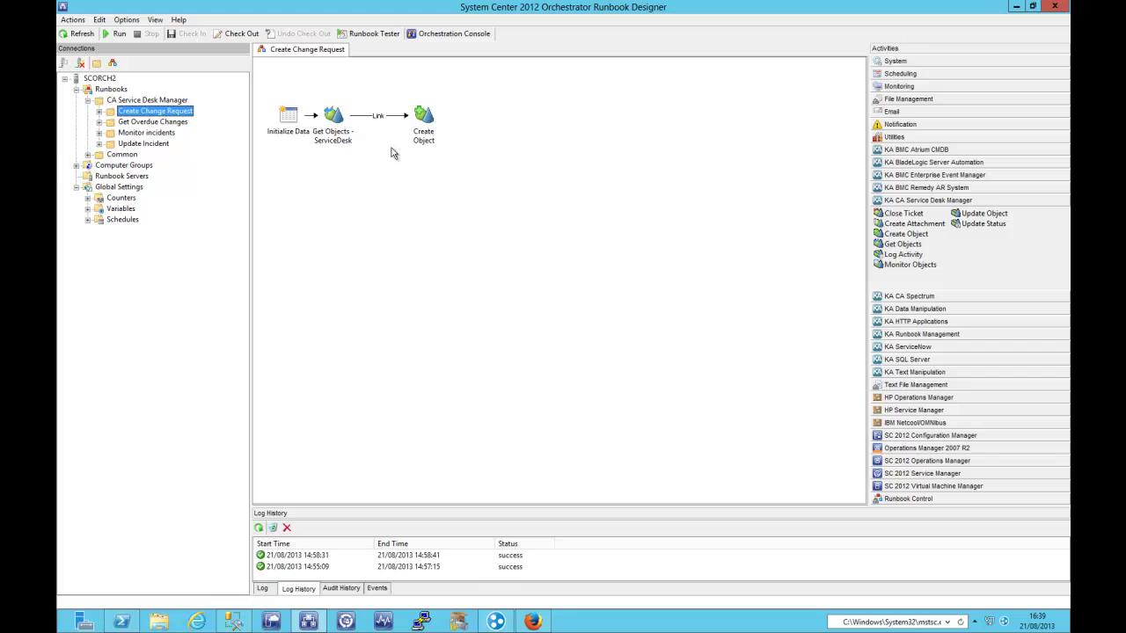
pyautogui.click(333, 118)
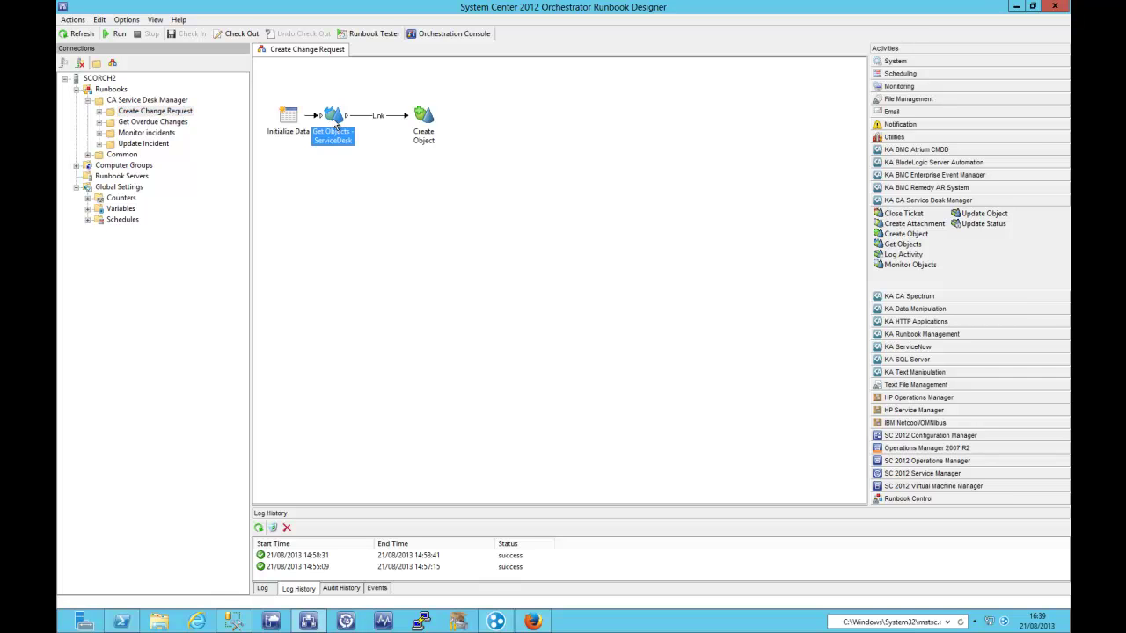
pyautogui.doubleClick(334, 120)
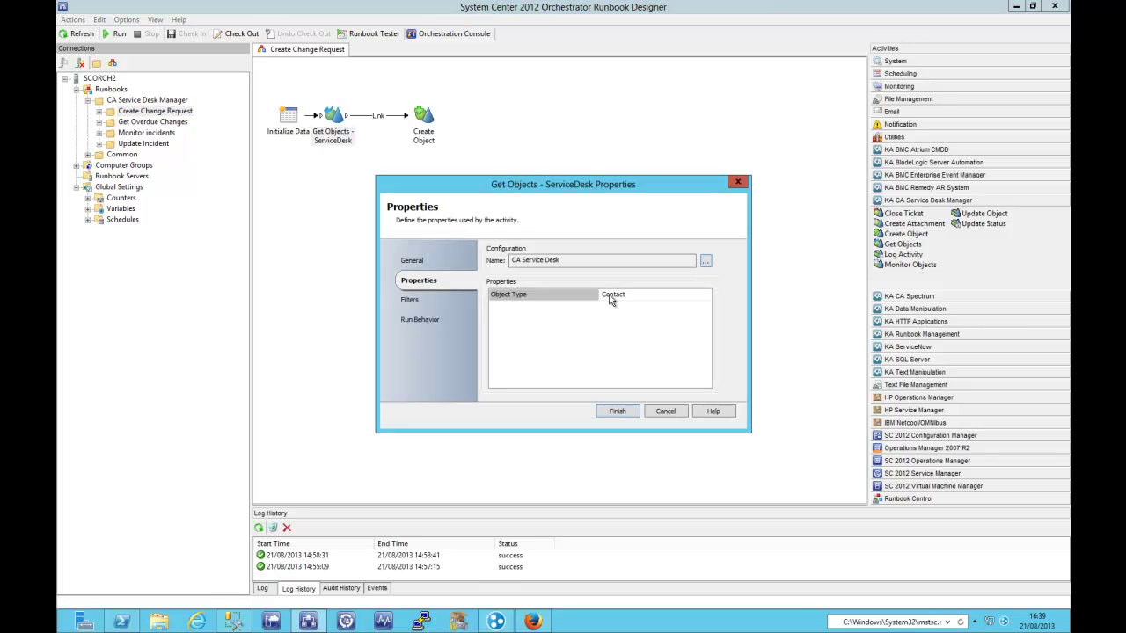
pyautogui.click(410, 300)
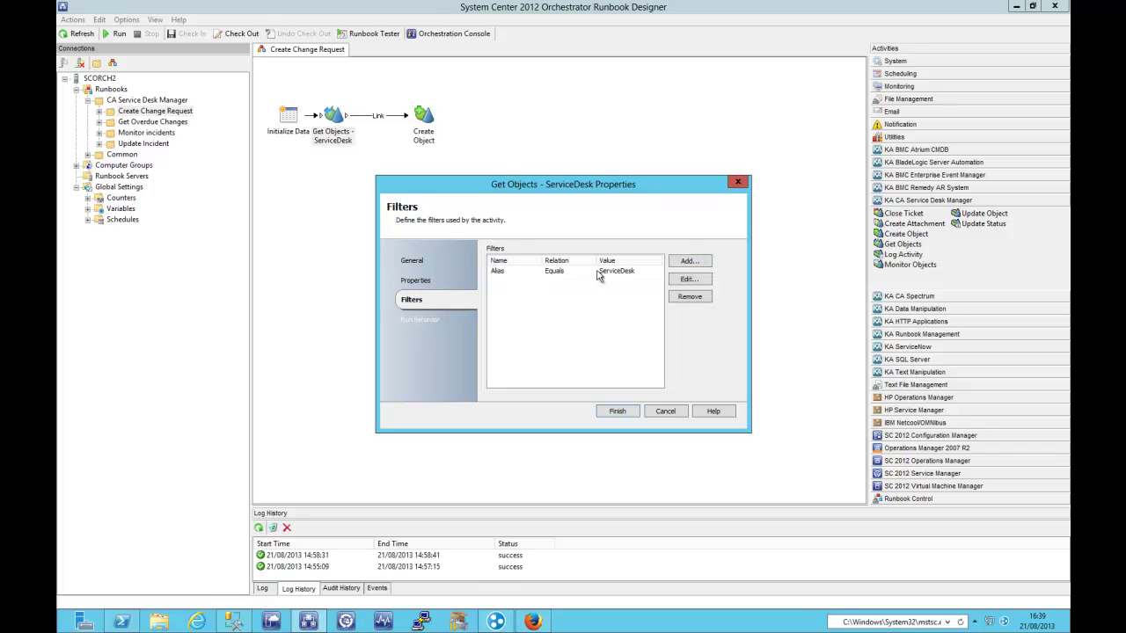
pyautogui.click(665, 412)
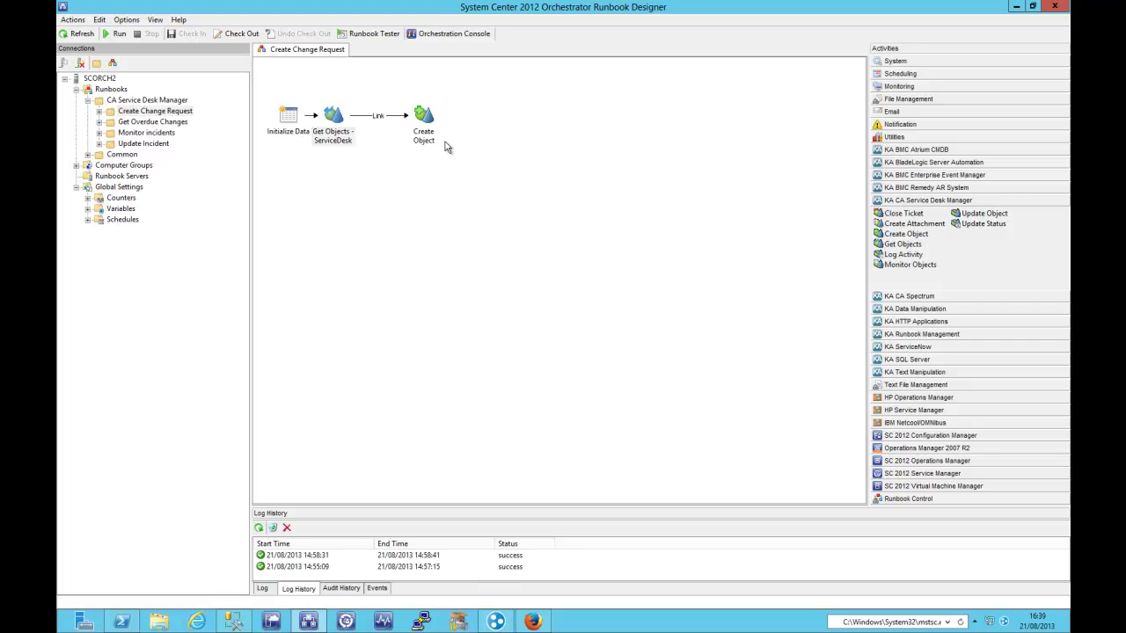
# Review the Create Object activity's optional properties, leaving them unchanged.
pyautogui.doubleClick(424, 117)
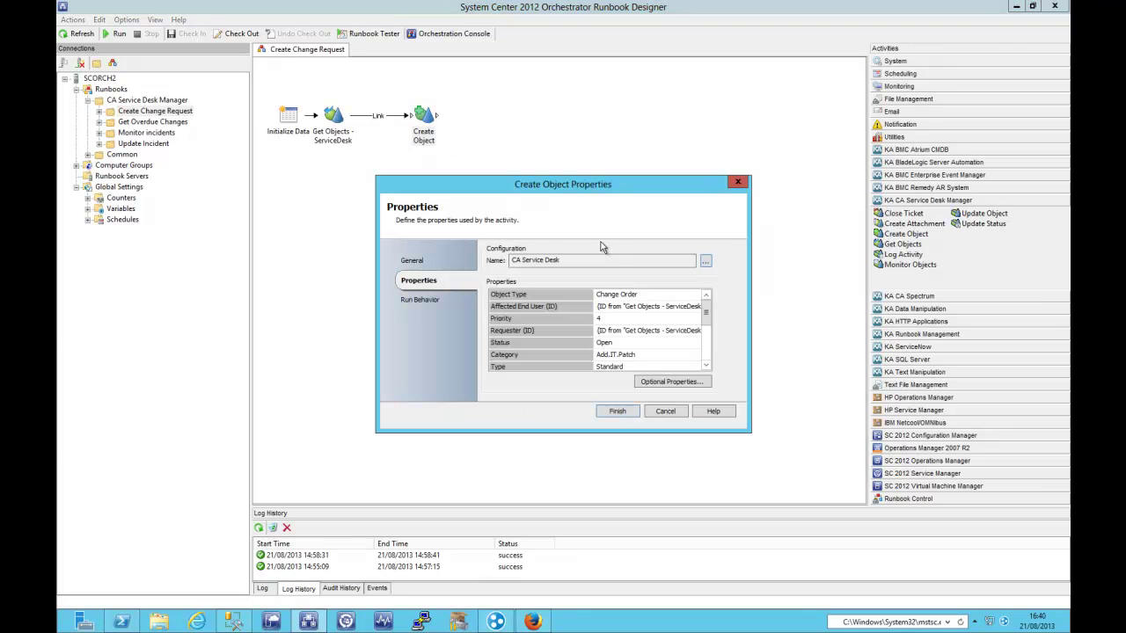
pyautogui.click(675, 384)
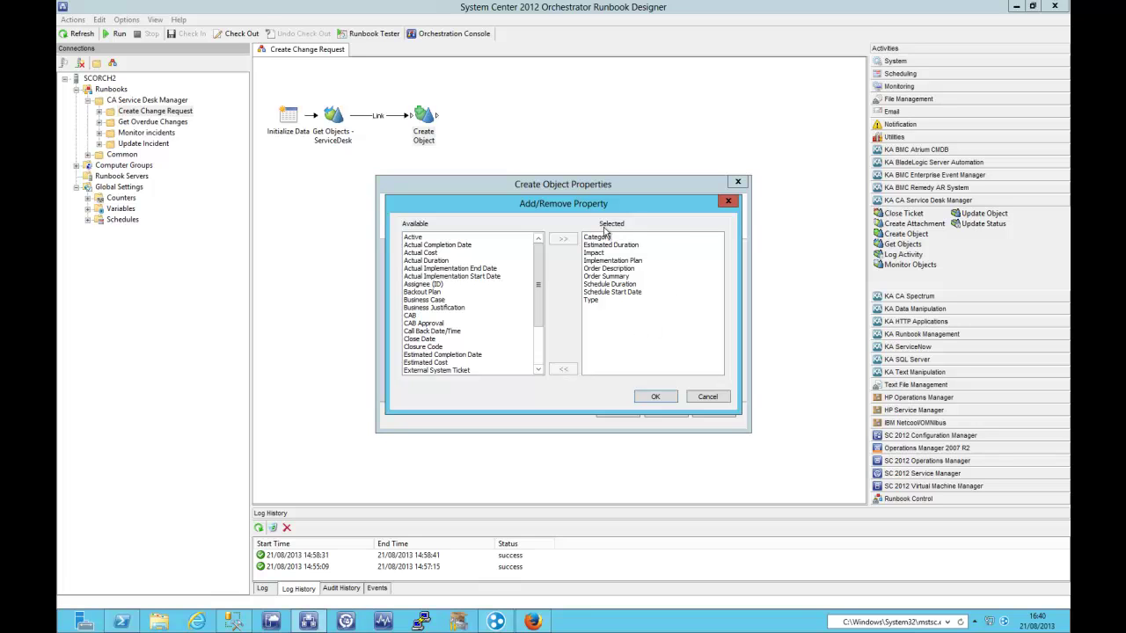
pyautogui.moveTo(538, 304); pyautogui.dragTo(539, 338)
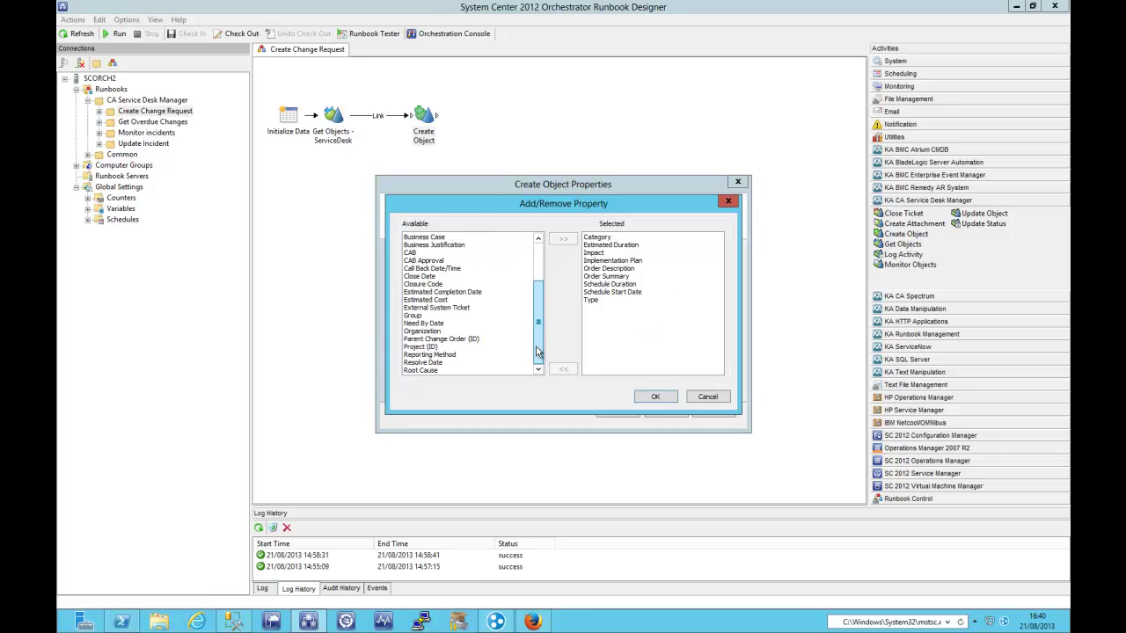
pyautogui.click(533, 254)
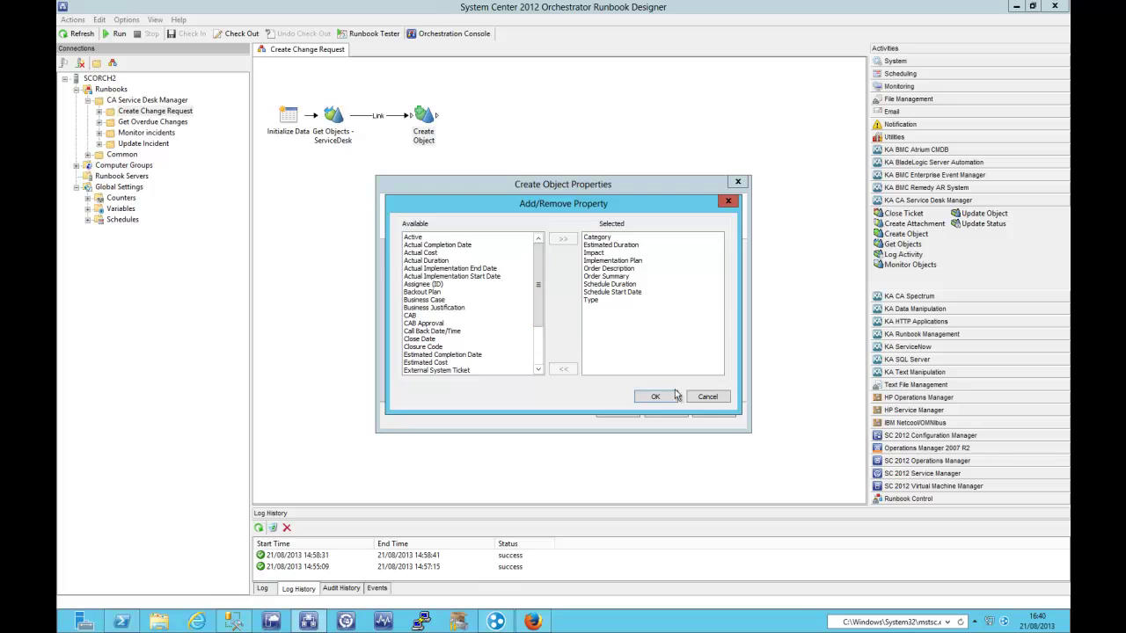
pyautogui.click(708, 397)
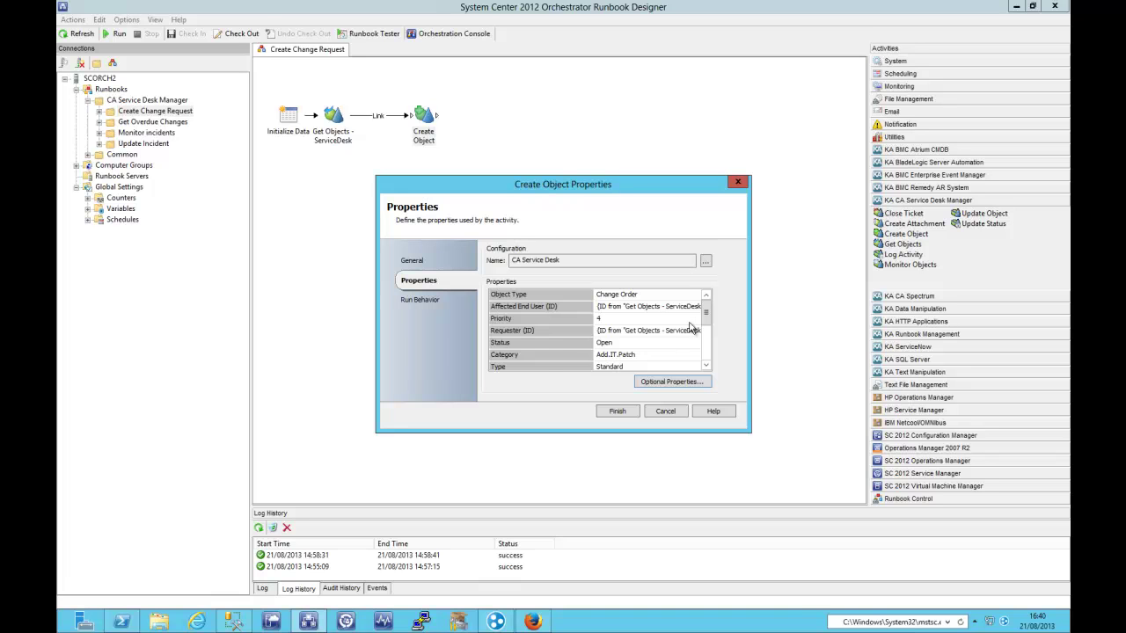
pyautogui.scroll(-3, 708, 315)
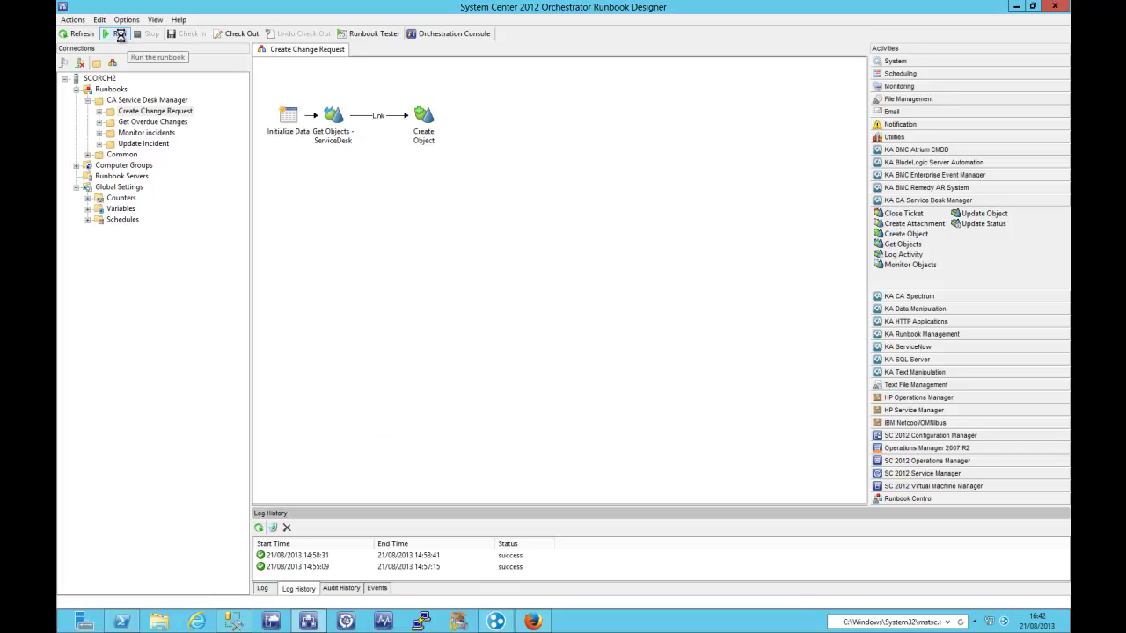
# Run Create Change Request and open the Create Object published data from the latest run.
pyautogui.click(119, 35)
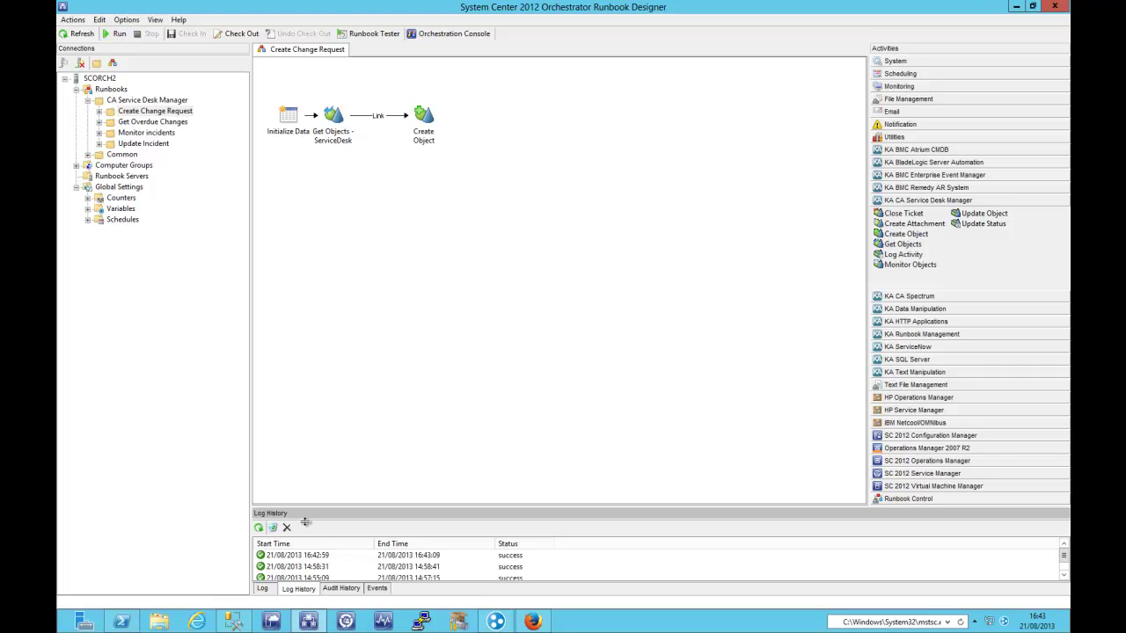
pyautogui.doubleClick(321, 556)
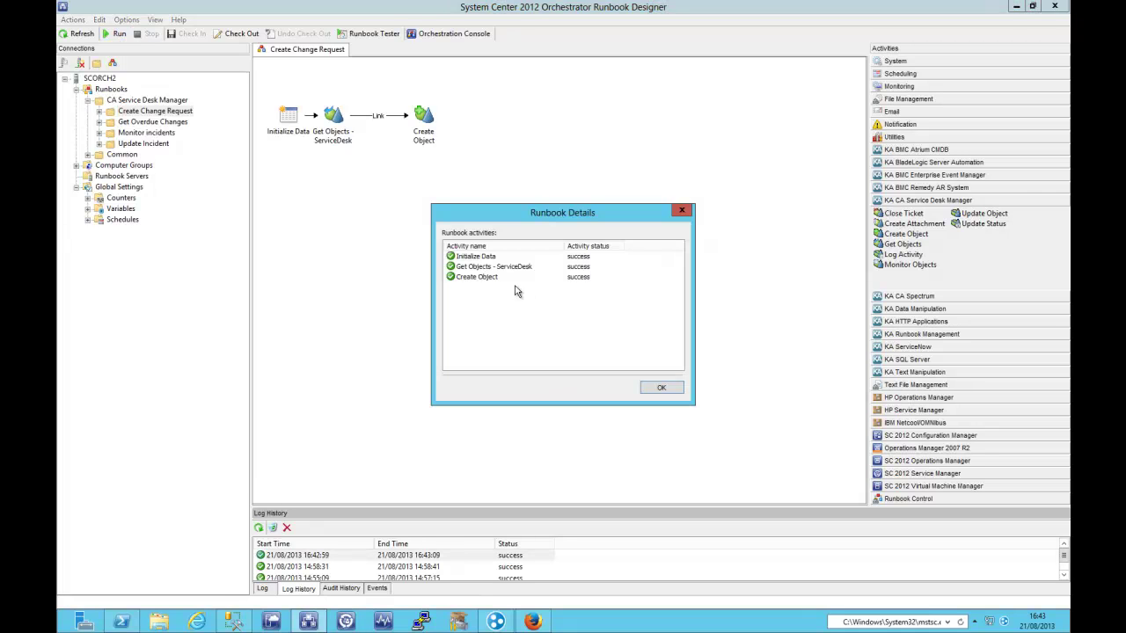
pyautogui.doubleClick(499, 277)
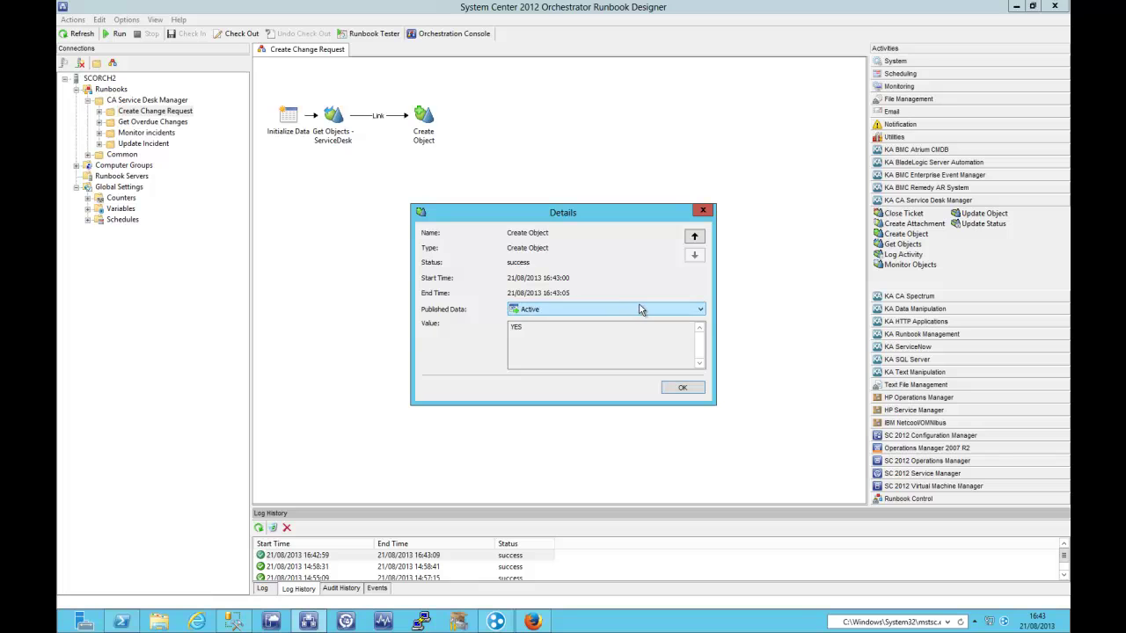
pyautogui.click(640, 309)
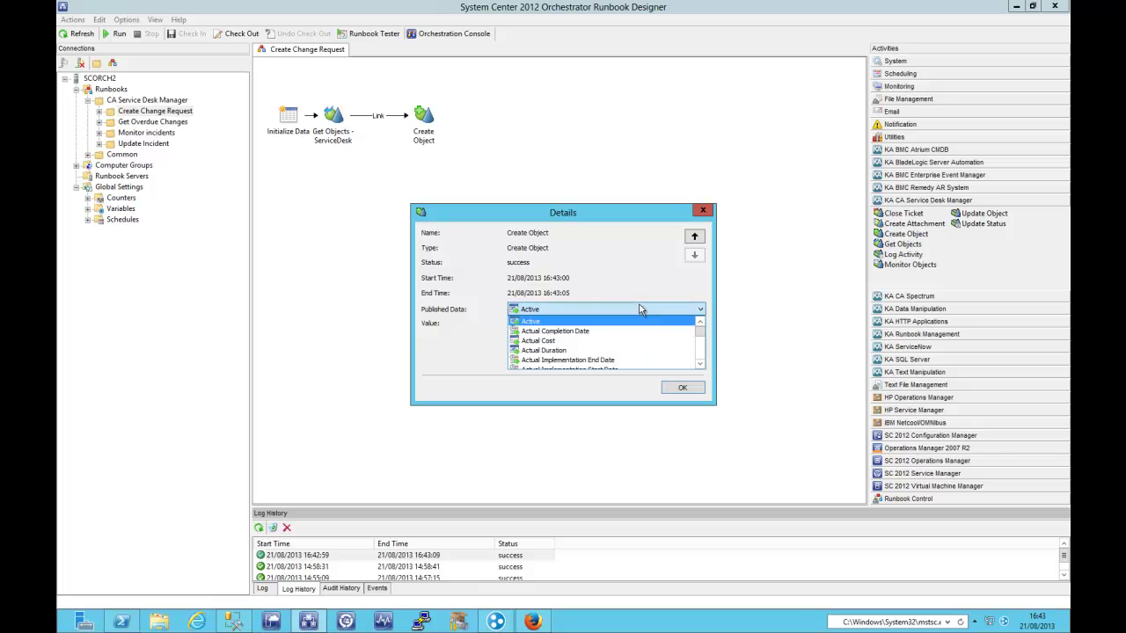
# Show the Change Order # value, select it, and switch to the Service Desk page.
pyautogui.click(700, 364)
pyautogui.click(701, 364)
pyautogui.click(701, 364)
pyautogui.click(700, 365)
pyautogui.click(701, 364)
pyautogui.click(701, 364)
pyautogui.click(701, 364)
pyautogui.click(701, 364)
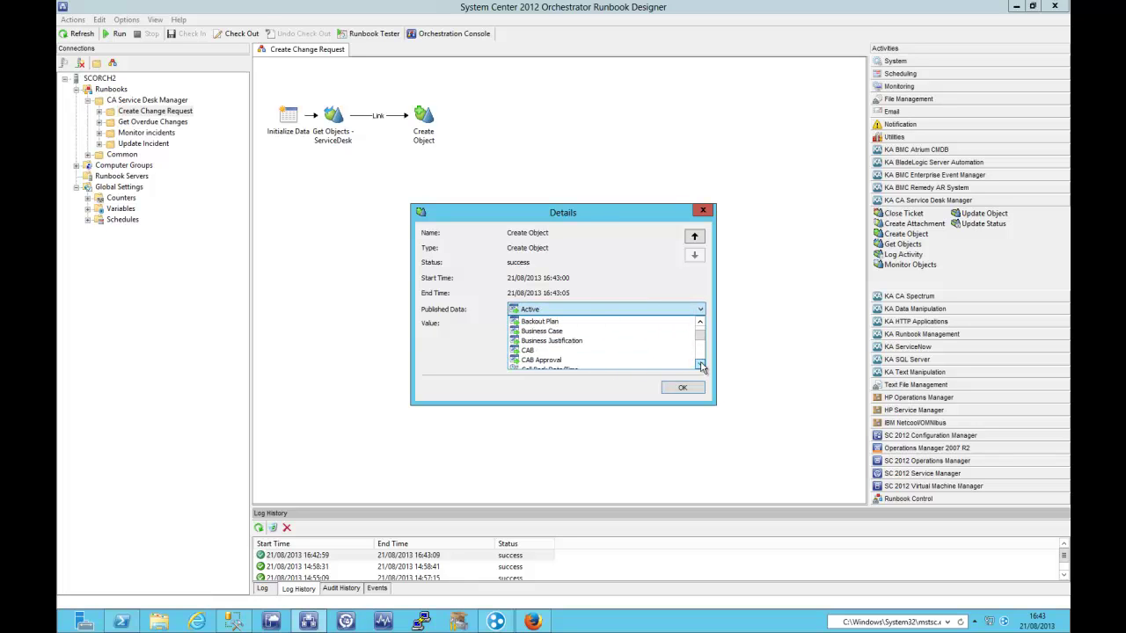
pyautogui.click(700, 365)
pyautogui.click(701, 364)
pyautogui.click(701, 364)
pyautogui.click(701, 364)
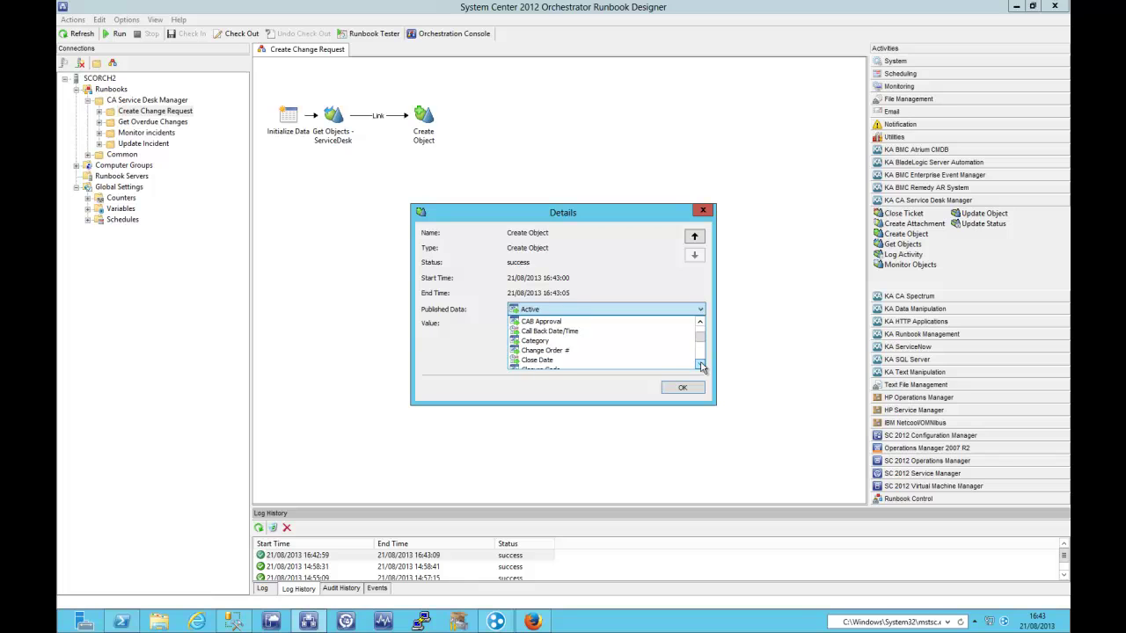
pyautogui.click(535, 351)
pyautogui.moveTo(529, 328); pyautogui.dragTo(499, 329)
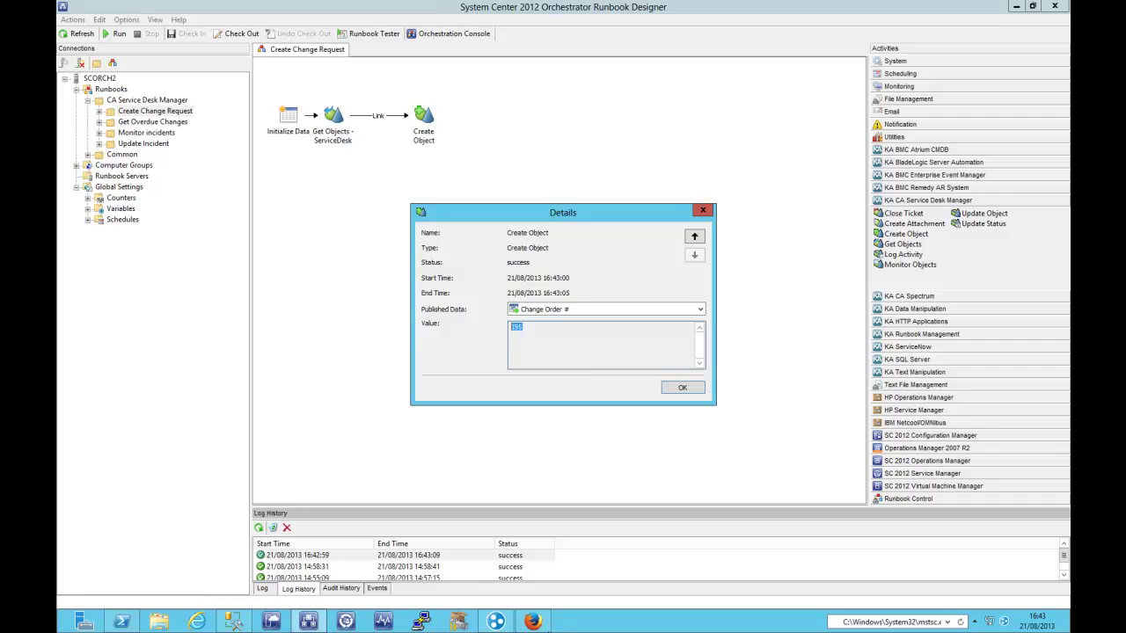
pyautogui.click(533, 622)
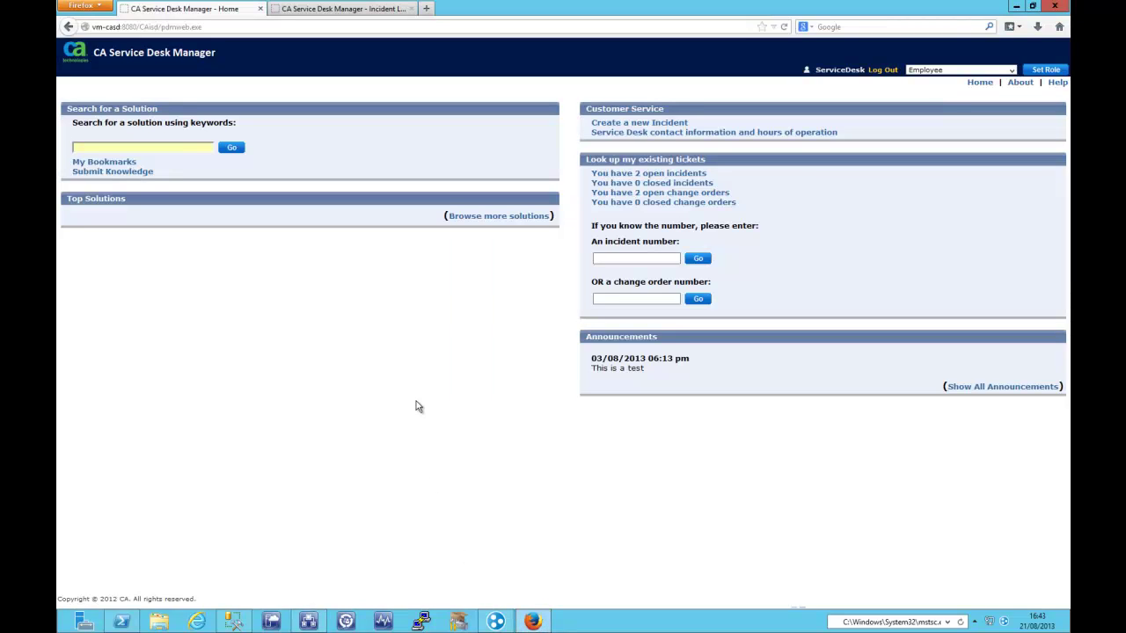
# List the open change orders and expand the newest one, 195 'Patch Web Servers'.
pyautogui.click(661, 196)
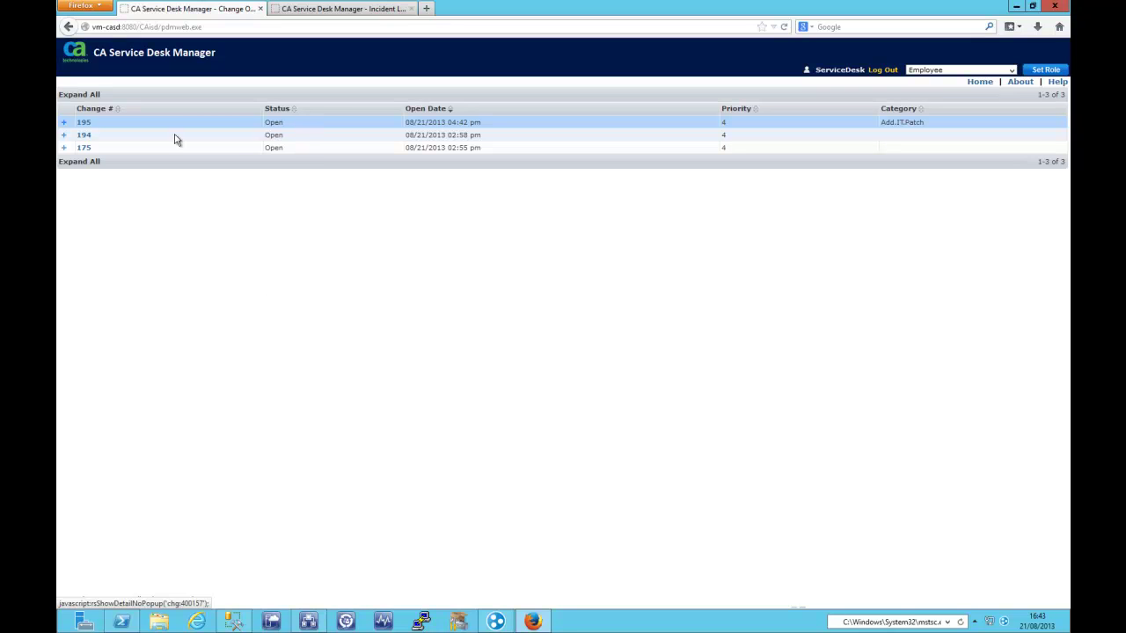
pyautogui.click(64, 122)
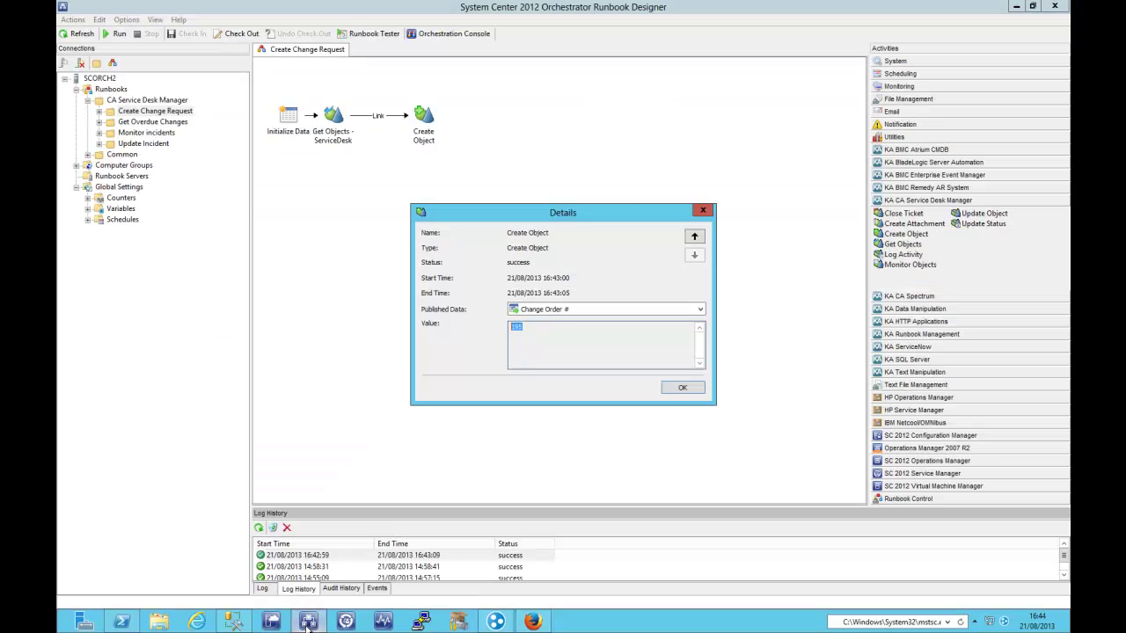
# Close both Details dialogs and open the Monitor Incidents runbook.
pyautogui.click(680, 388)
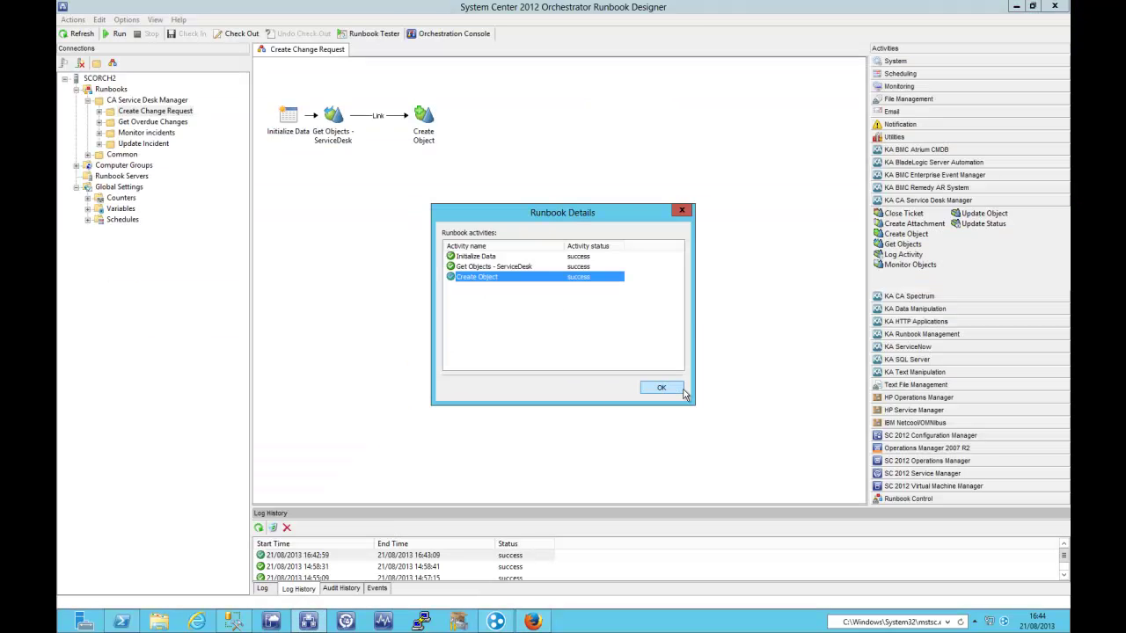
pyautogui.click(679, 389)
pyautogui.click(153, 134)
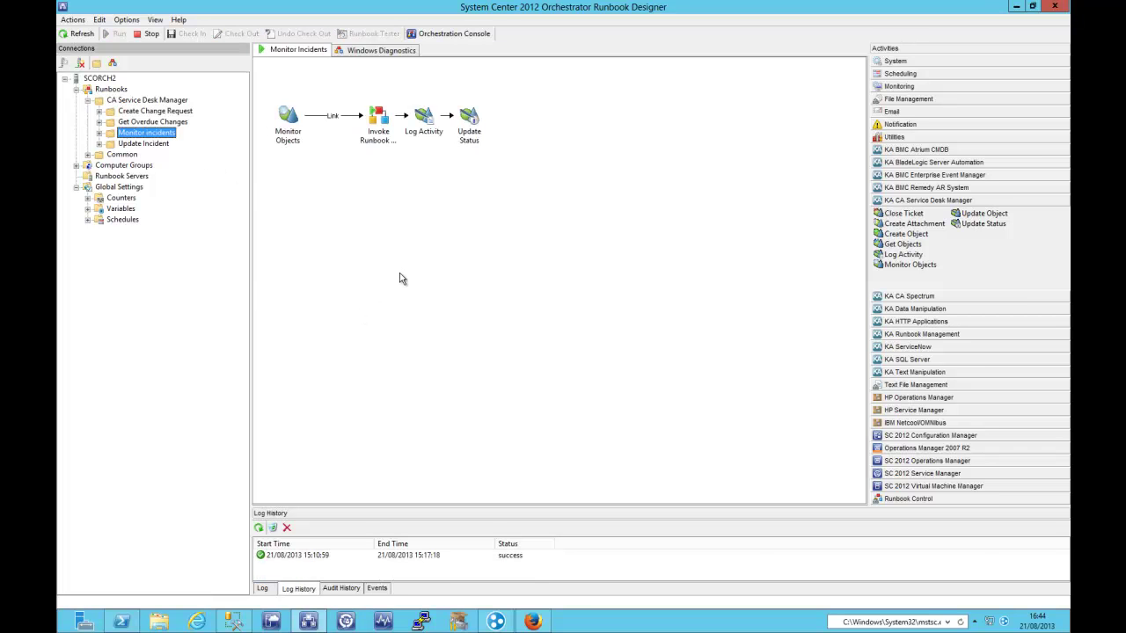
# Review the Monitor Objects activity's incident filters without saving changes.
pyautogui.click(282, 121)
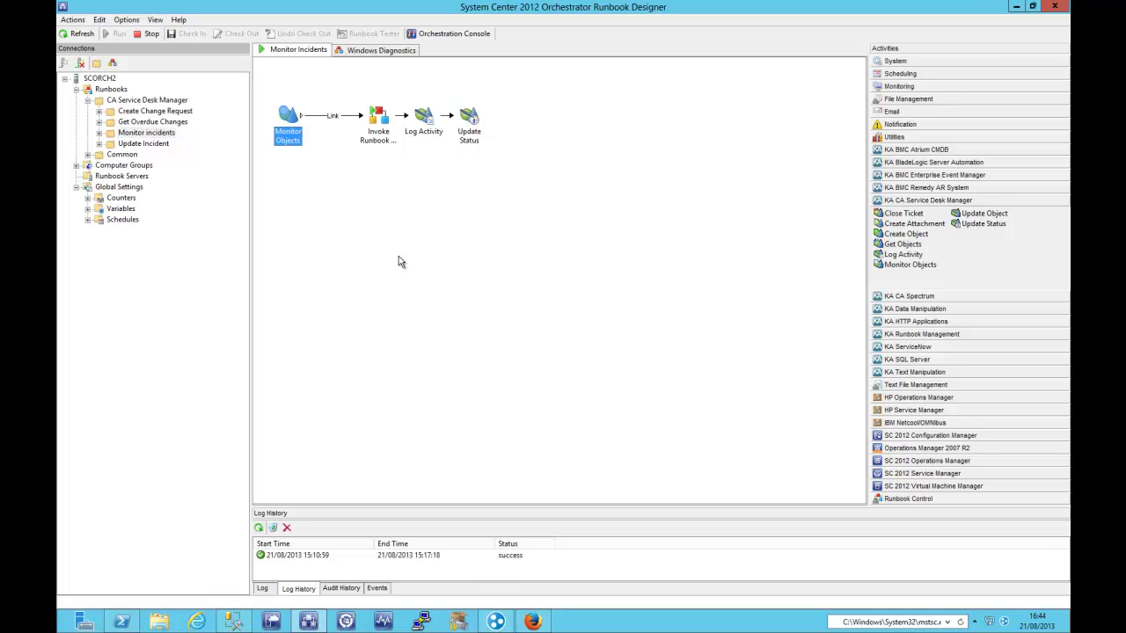
pyautogui.press('Return')
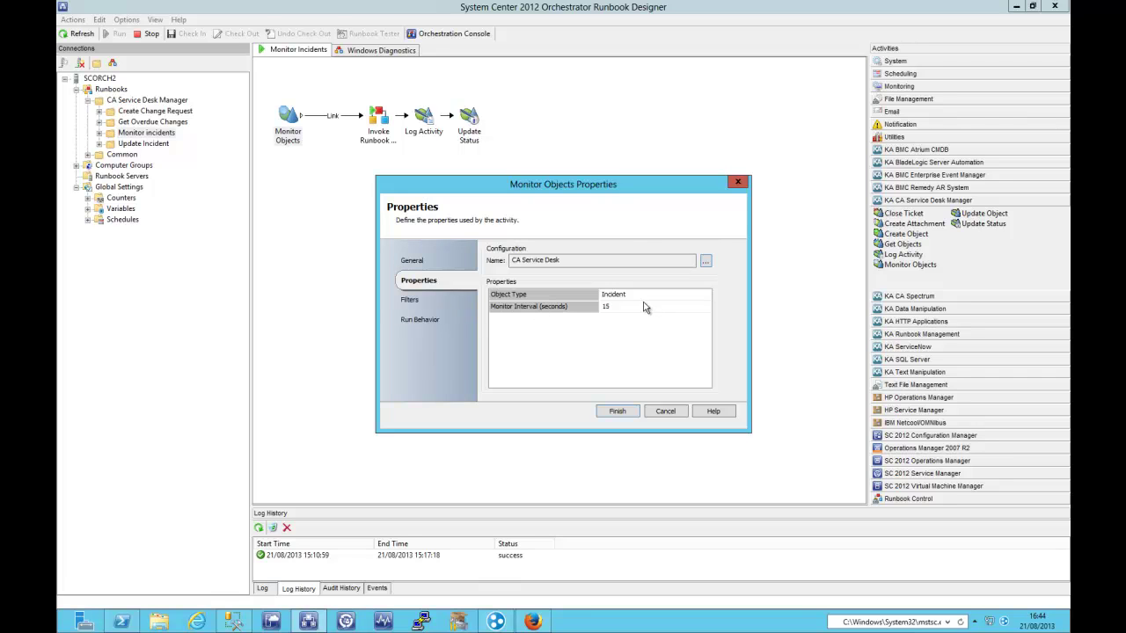
pyautogui.click(413, 299)
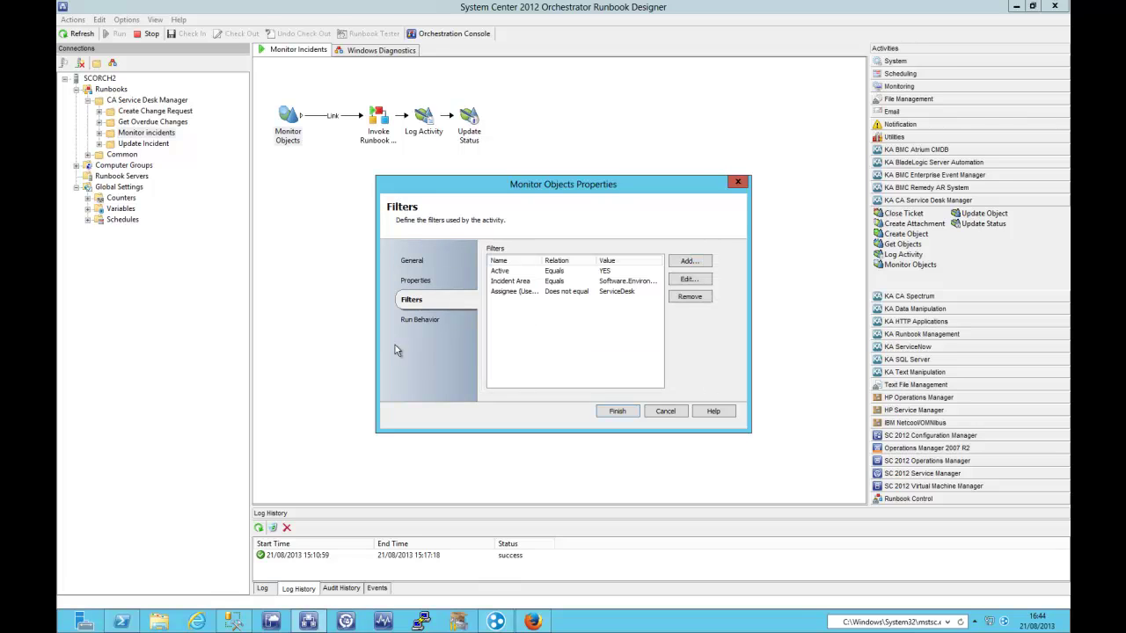
pyautogui.click(666, 411)
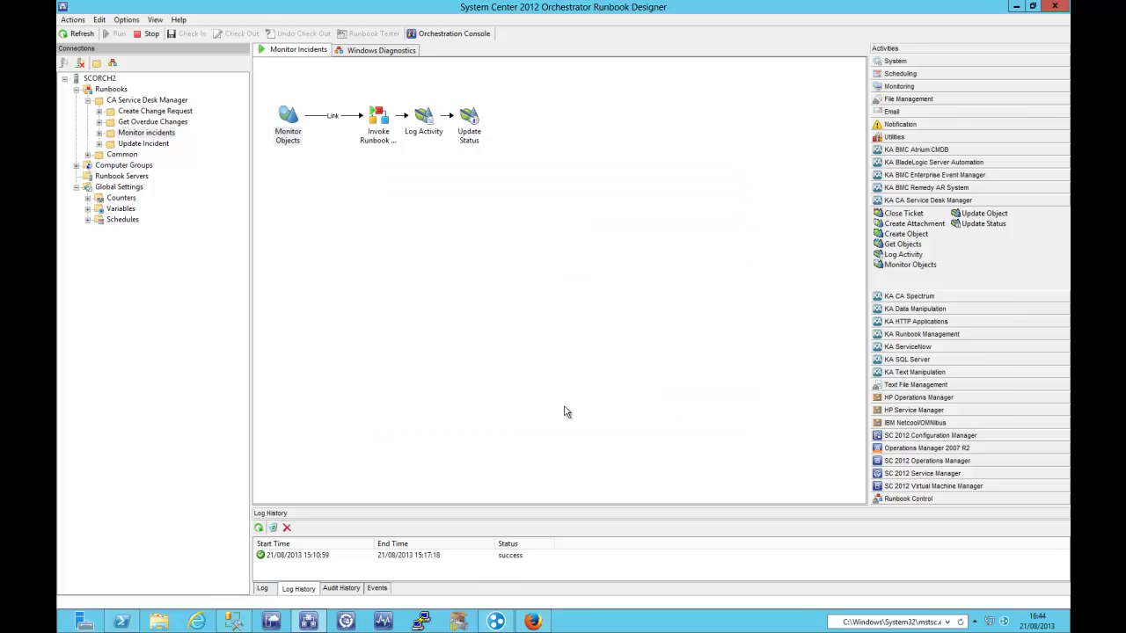
# Select the Invoke Runbook, Log Activity and Update Status activities in turn.
pyautogui.click(376, 119)
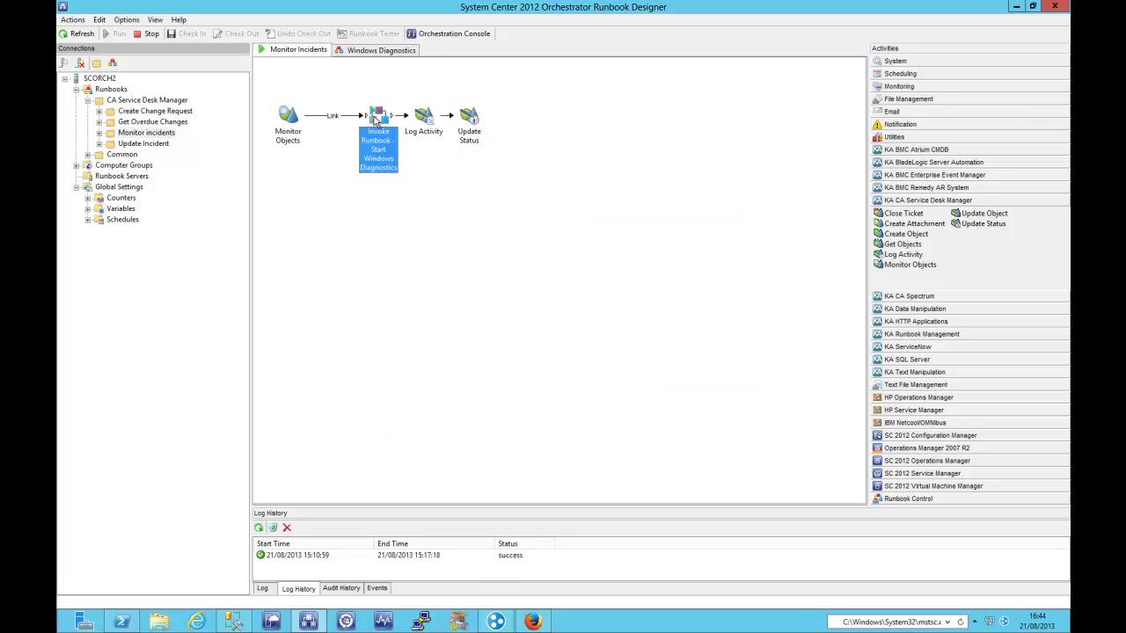
pyautogui.click(428, 125)
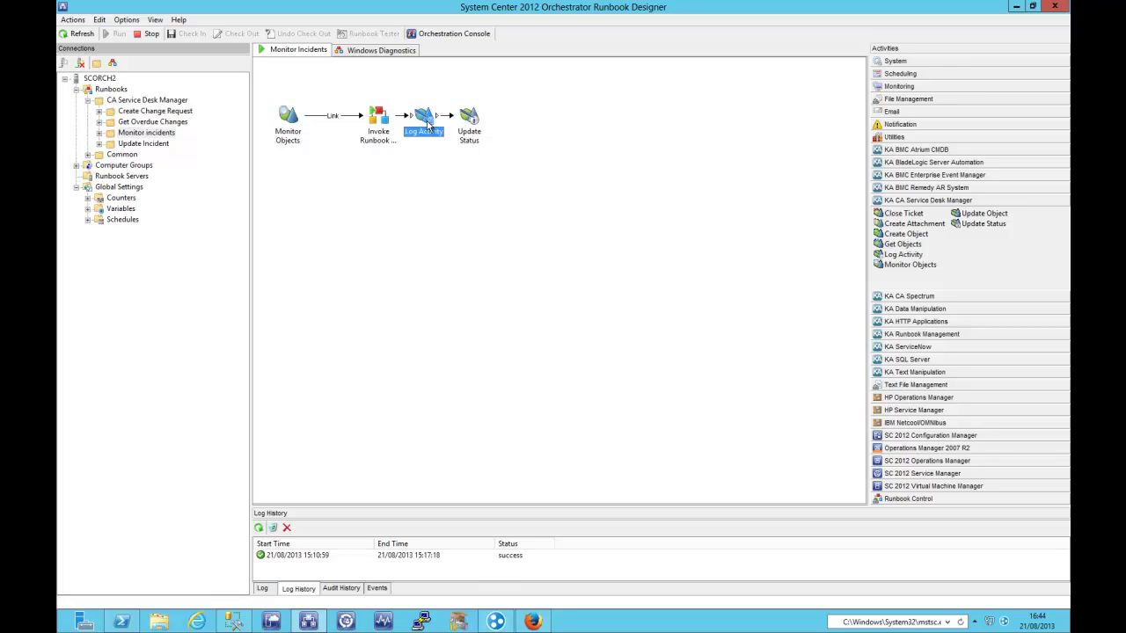
pyautogui.click(470, 122)
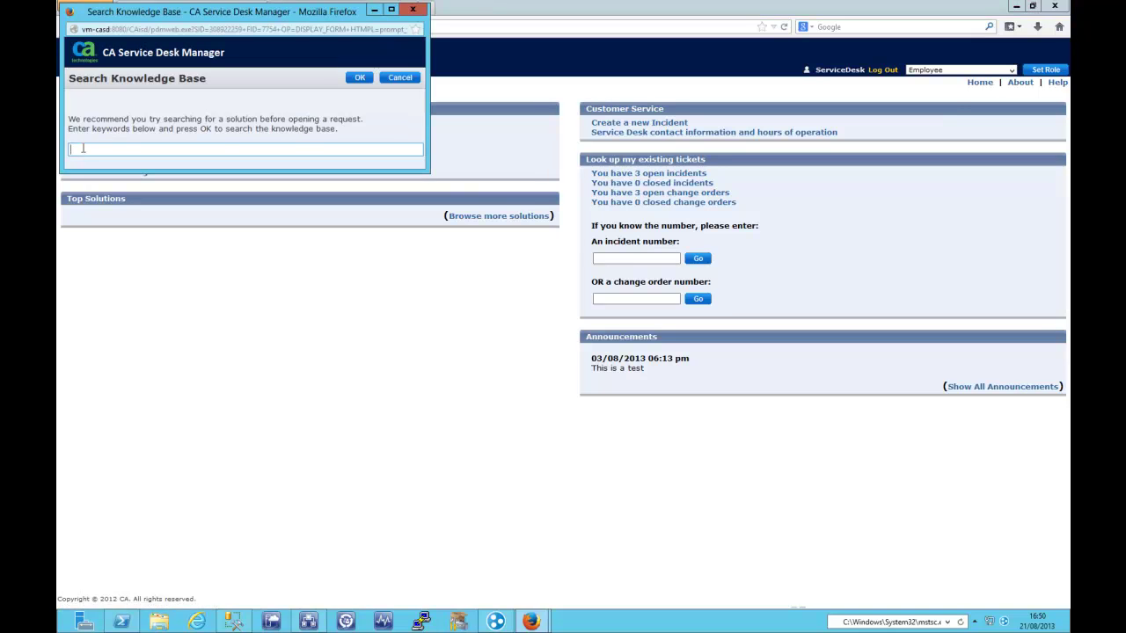
# Search the knowledge base for 'hard drive full' and resume creating the incident.
pyautogui.write('hard drive full')
pyautogui.press('Return')
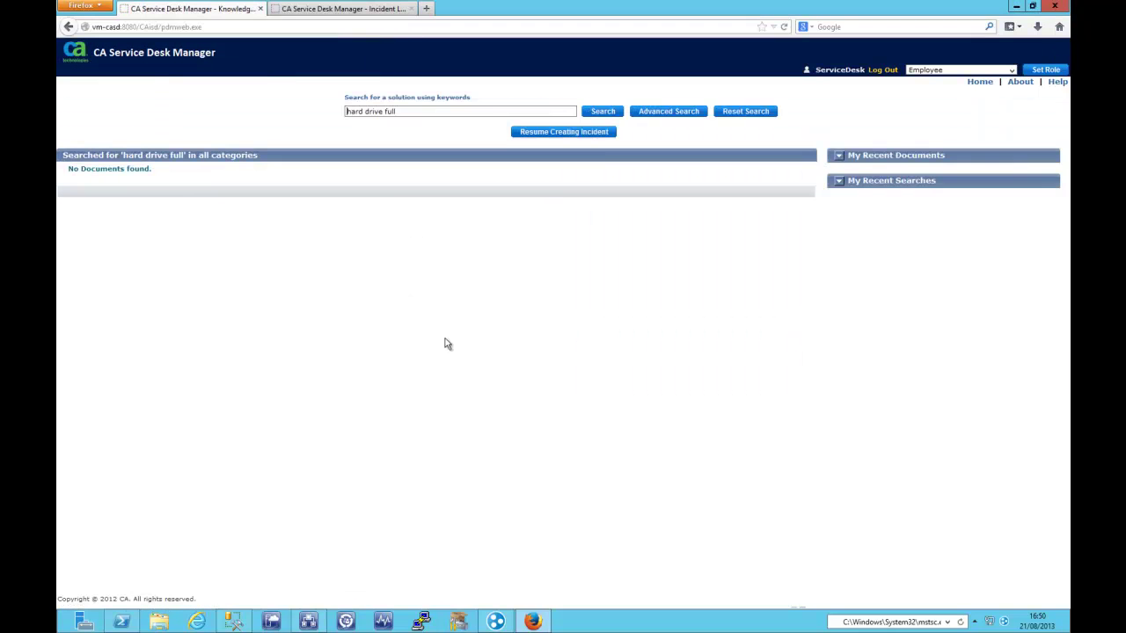
pyautogui.click(598, 132)
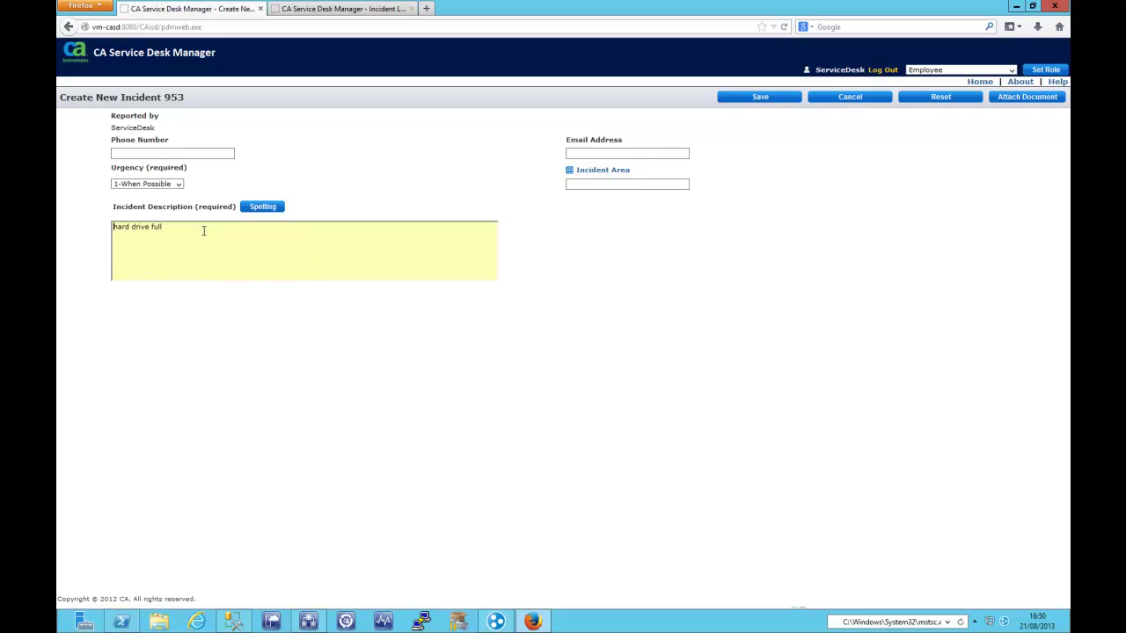
# Describe it as 'My hard drive is full, please delete some stuff' and enter contact phone and e-mail.
pyautogui.write('My')
pyautogui.hotkey('ctrl', 'Right')
pyautogui.hotkey('ctrl', 'Right')
pyautogui.write('is full, please delete some stuff')
pyautogui.hotkey('shift', 'Tab')
pyautogui.write('123123123')
pyautogui.click(583, 155)
pyautogui.write('test')
pyautogui.write('@ca.com')
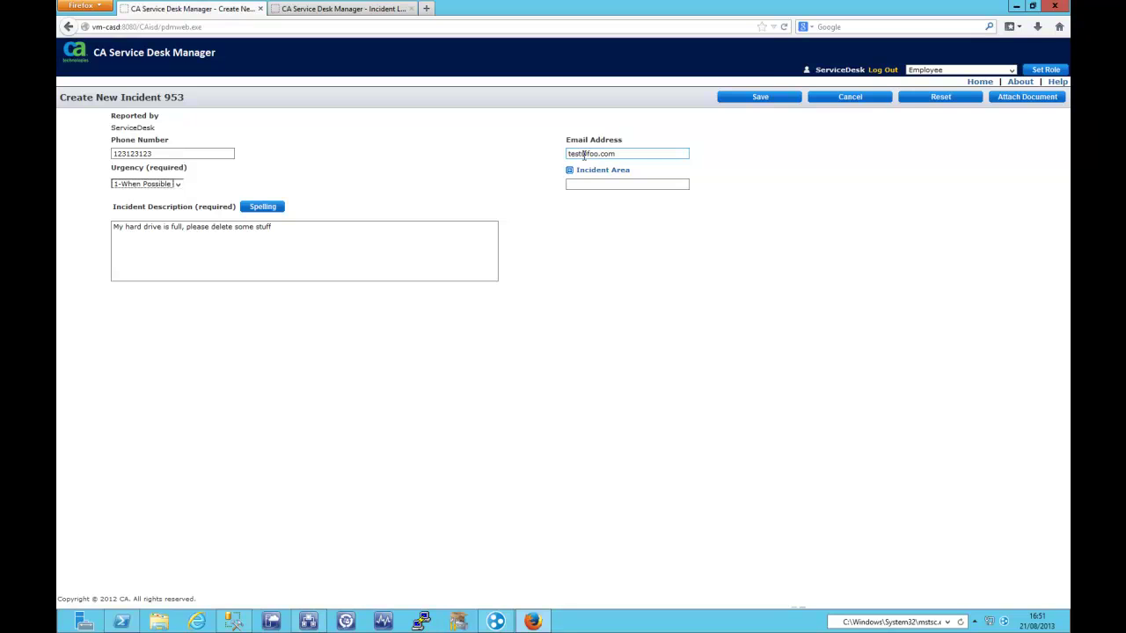
# Set the incident area to Software.Environment.Windows and save the incident.
pyautogui.click(583, 170)
pyautogui.click(73, 153)
pyautogui.click(124, 164)
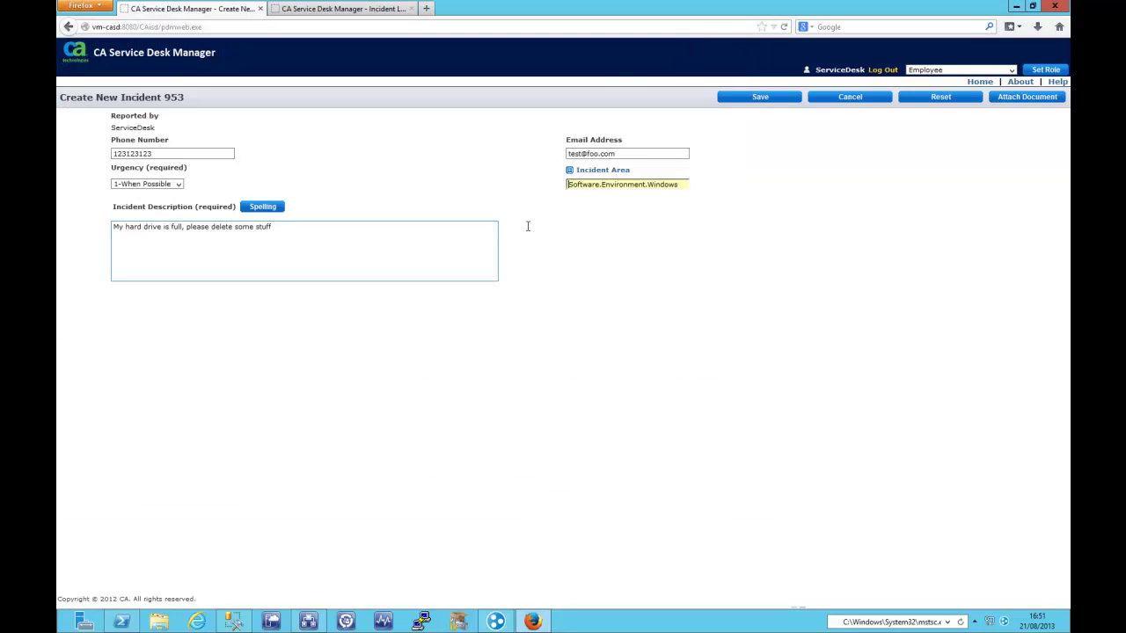
pyautogui.click(767, 99)
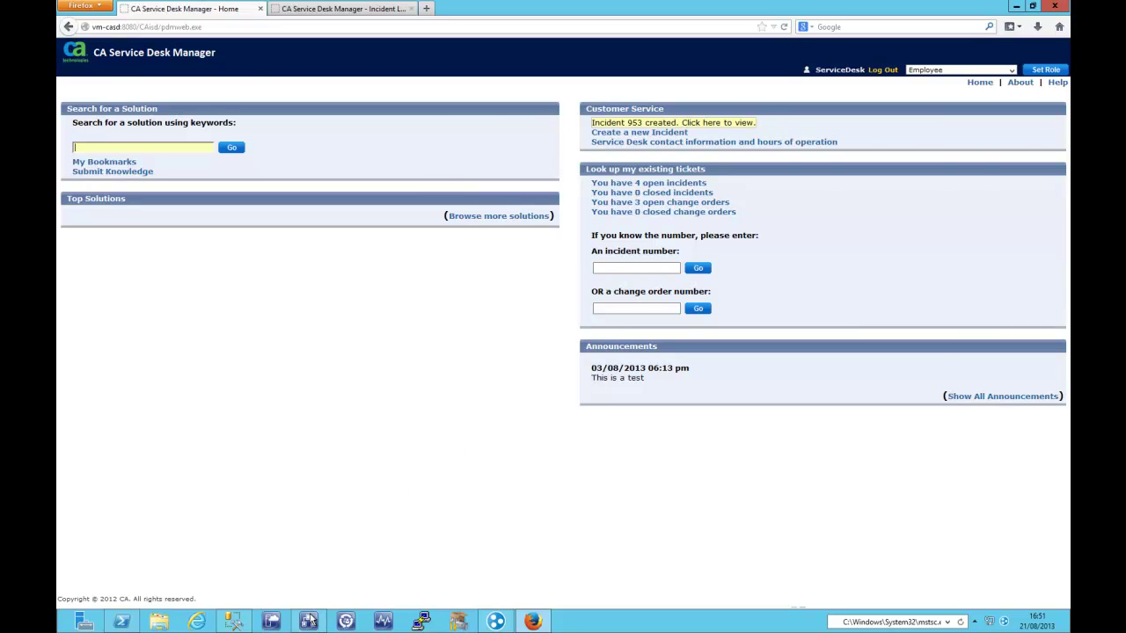
pyautogui.click(309, 622)
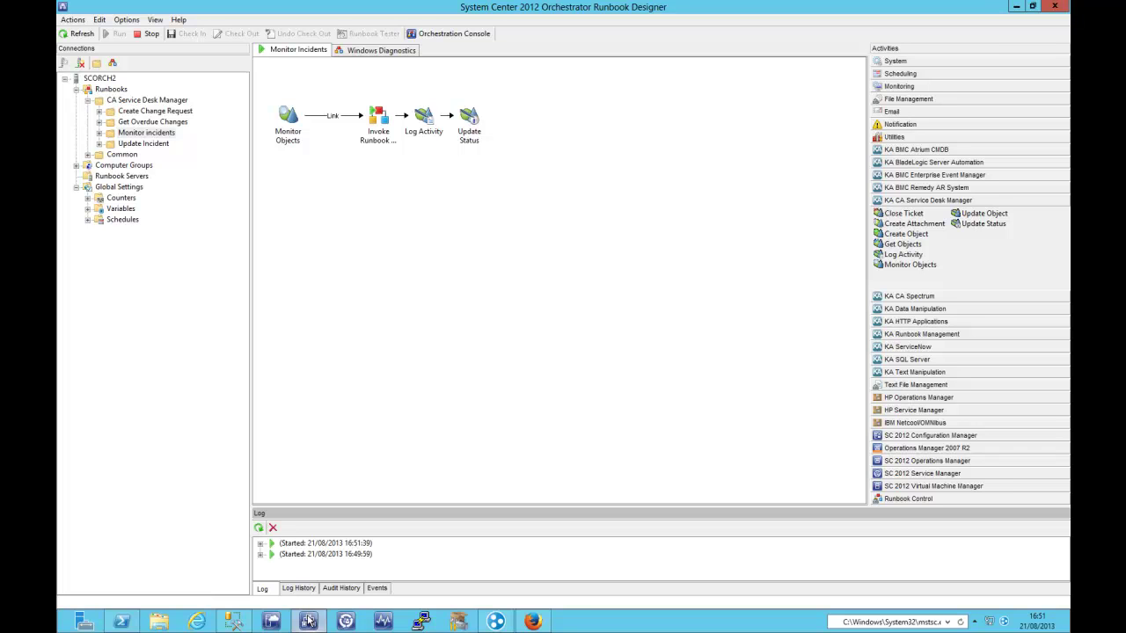
# Check the Windows Diagnostics run history and the latest Monitor Incidents run details.
pyautogui.click(378, 52)
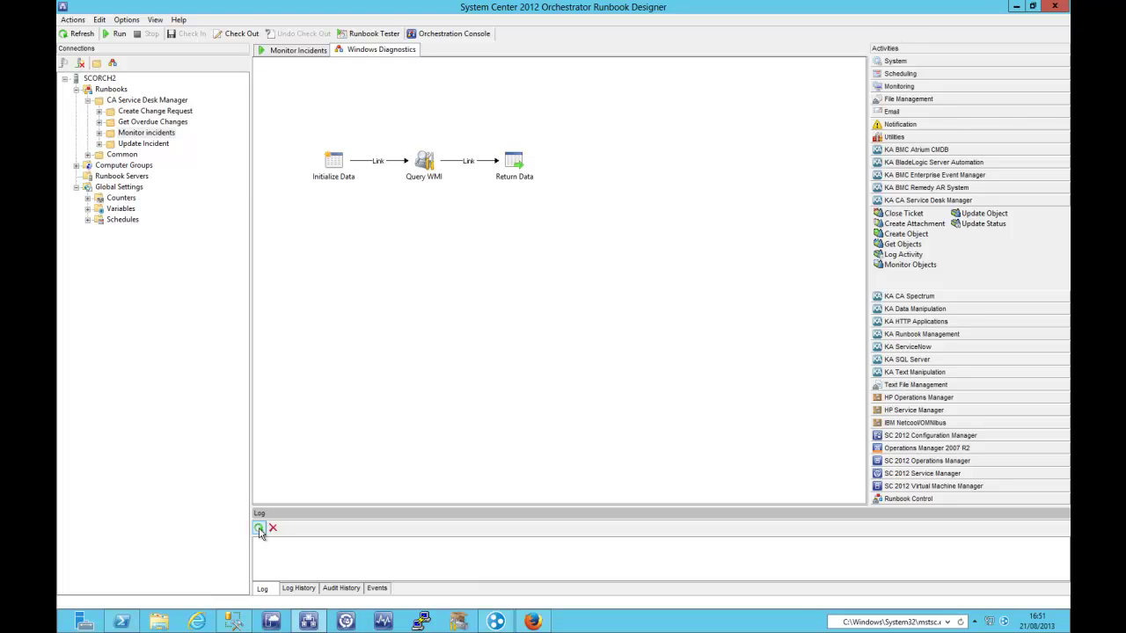
pyautogui.click(299, 588)
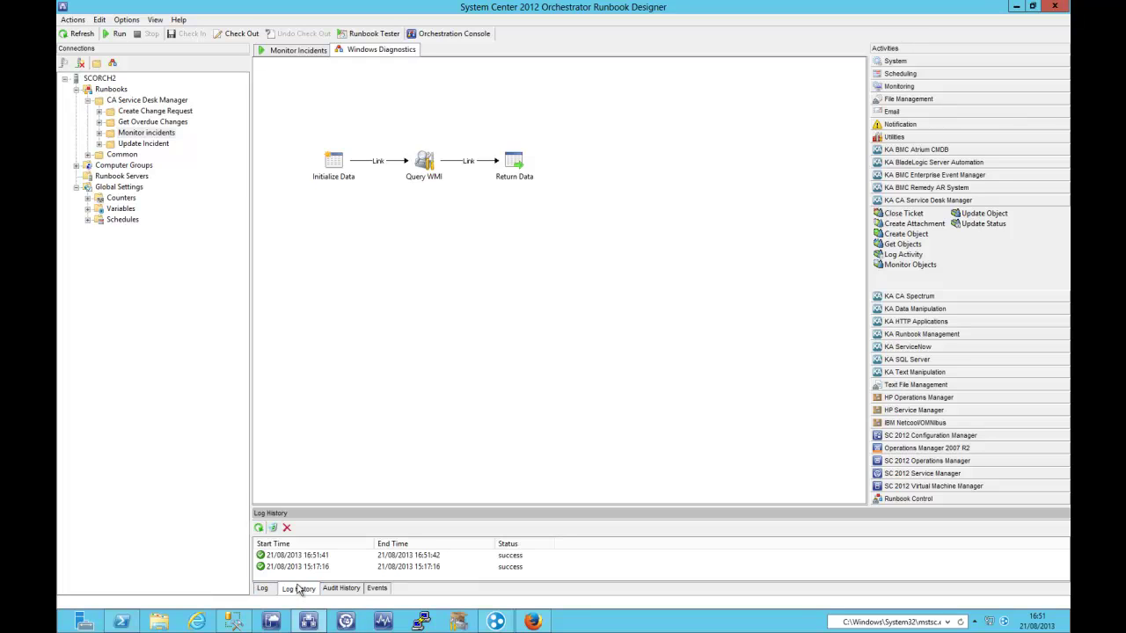
pyautogui.click(310, 50)
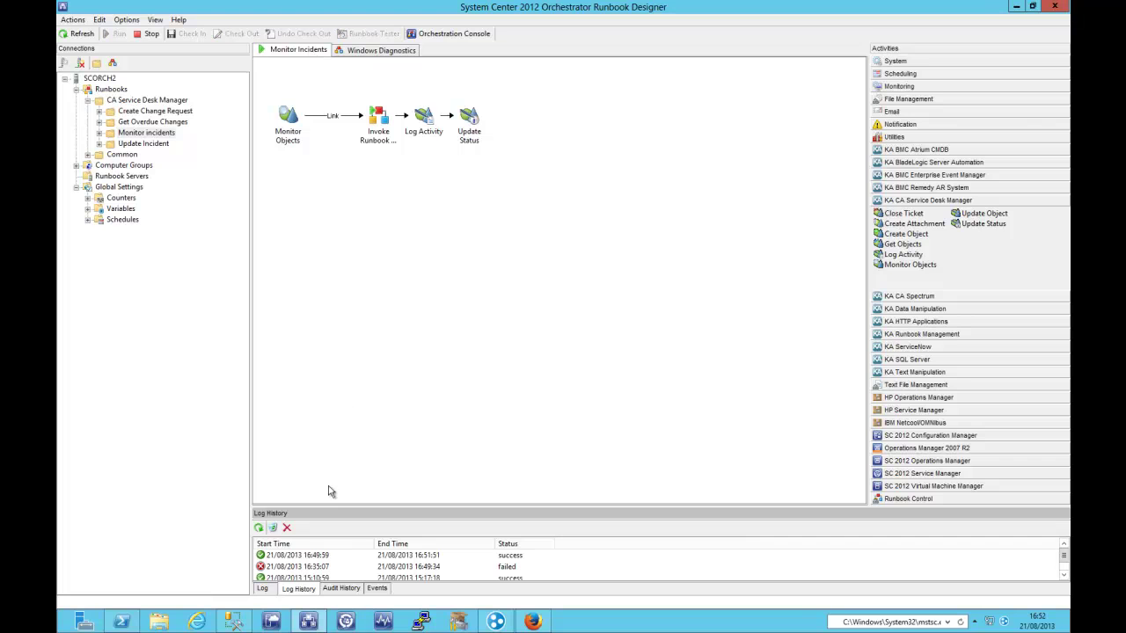
pyautogui.doubleClick(315, 555)
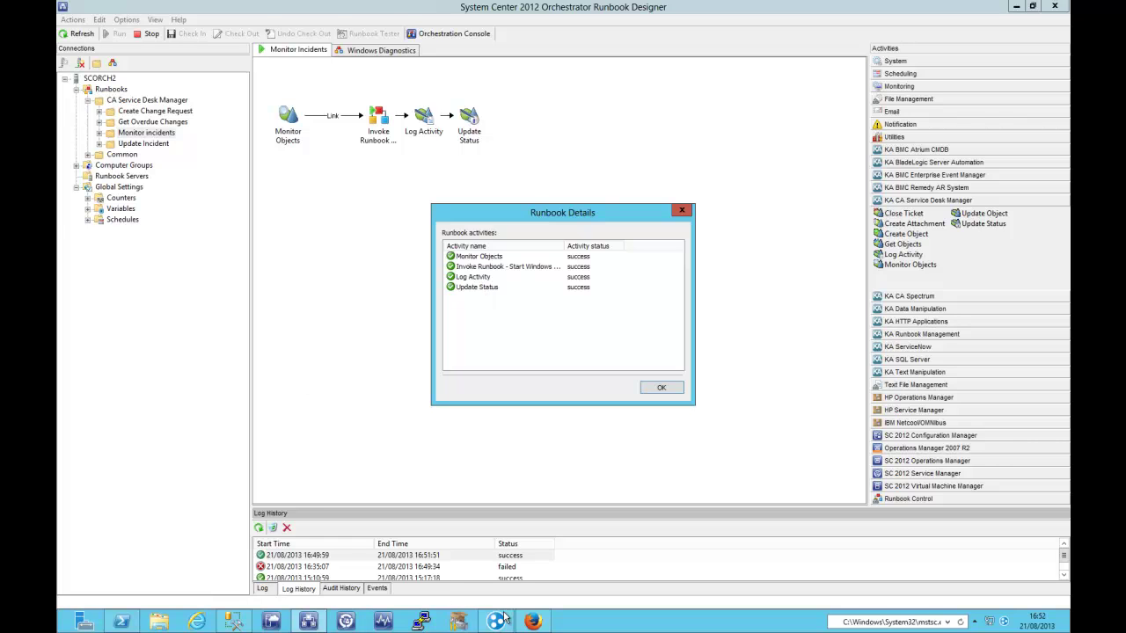
pyautogui.click(531, 622)
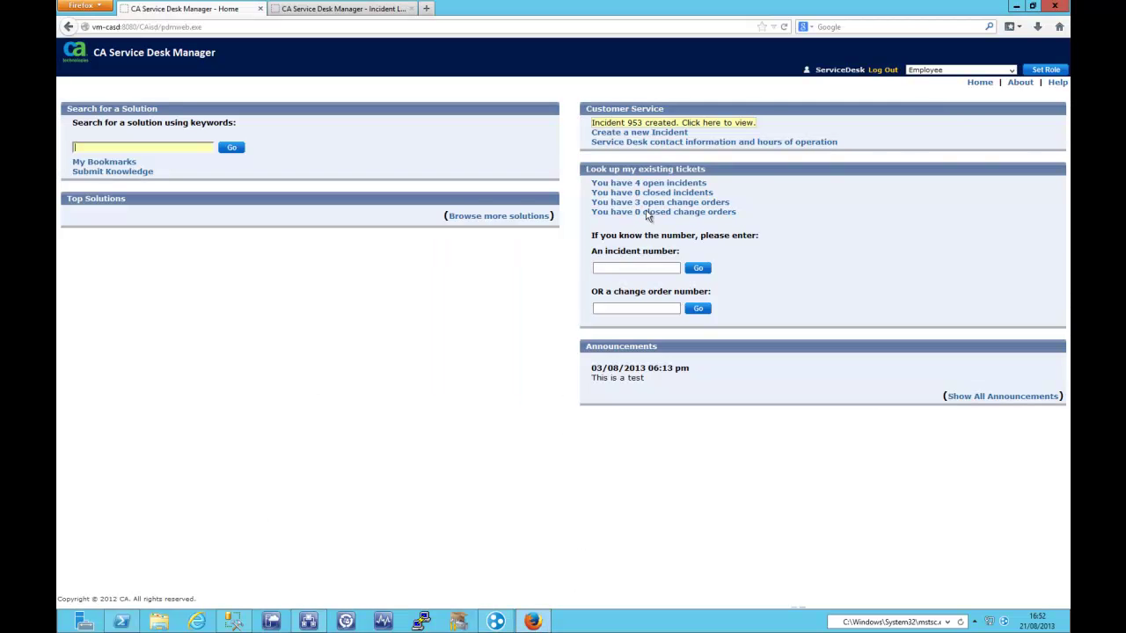
# Open incident 953 and scroll its history to the automated diagnostics comments.
pyautogui.click(652, 125)
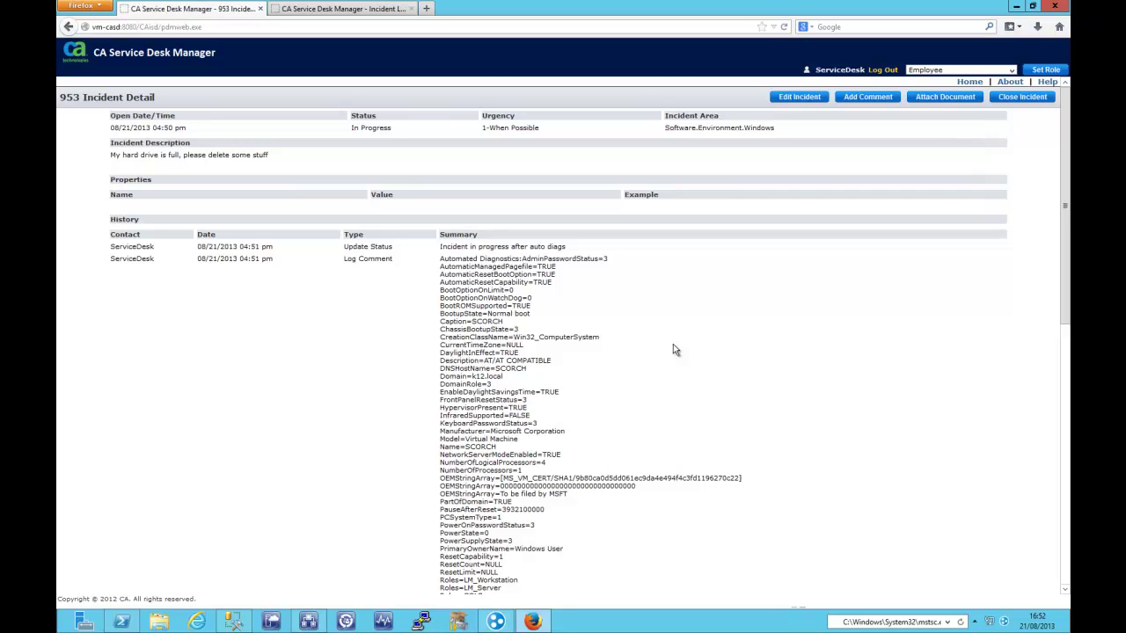
pyautogui.scroll(-10, 673, 347)
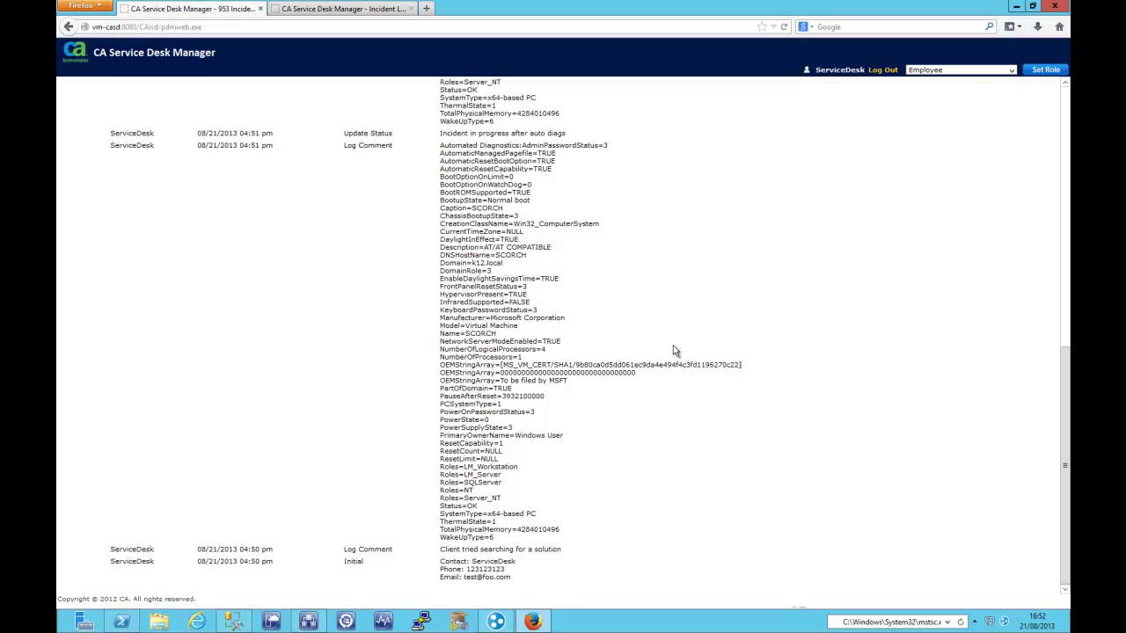
# Dismiss the run details, open the Update Incident runbook and review its Get Objects filters.
pyautogui.click(295, 621)
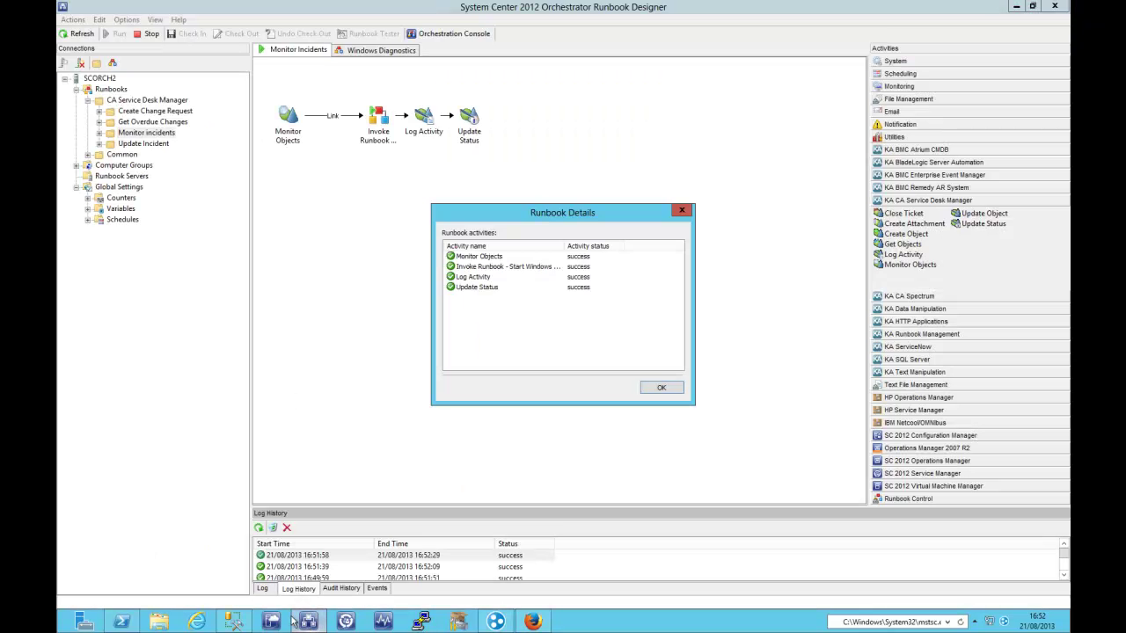
pyautogui.click(671, 391)
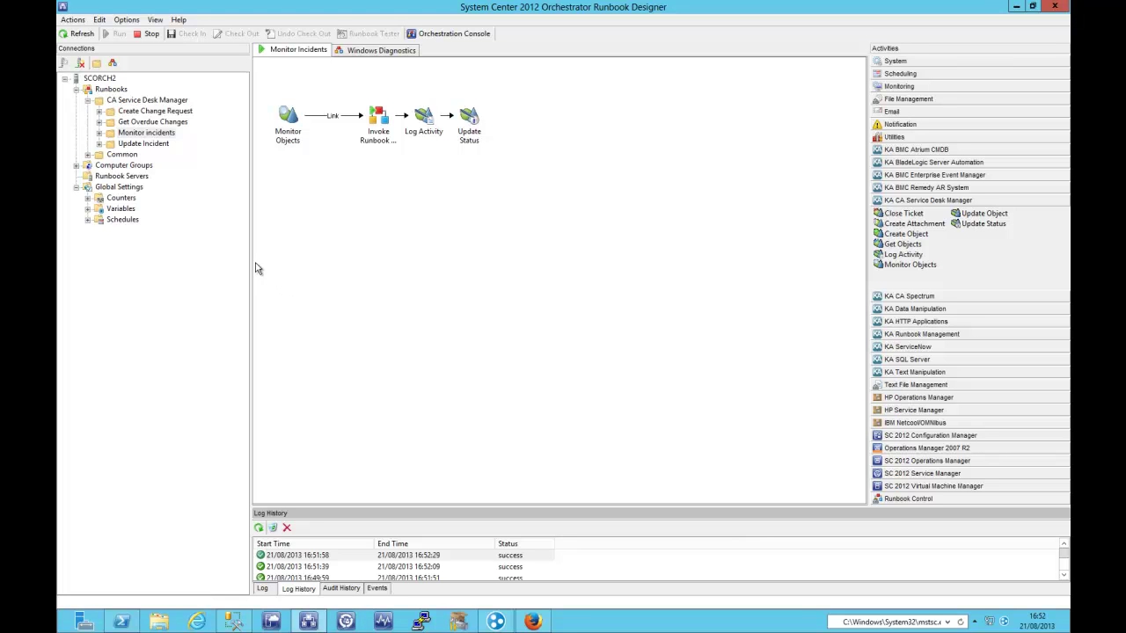
pyautogui.click(155, 144)
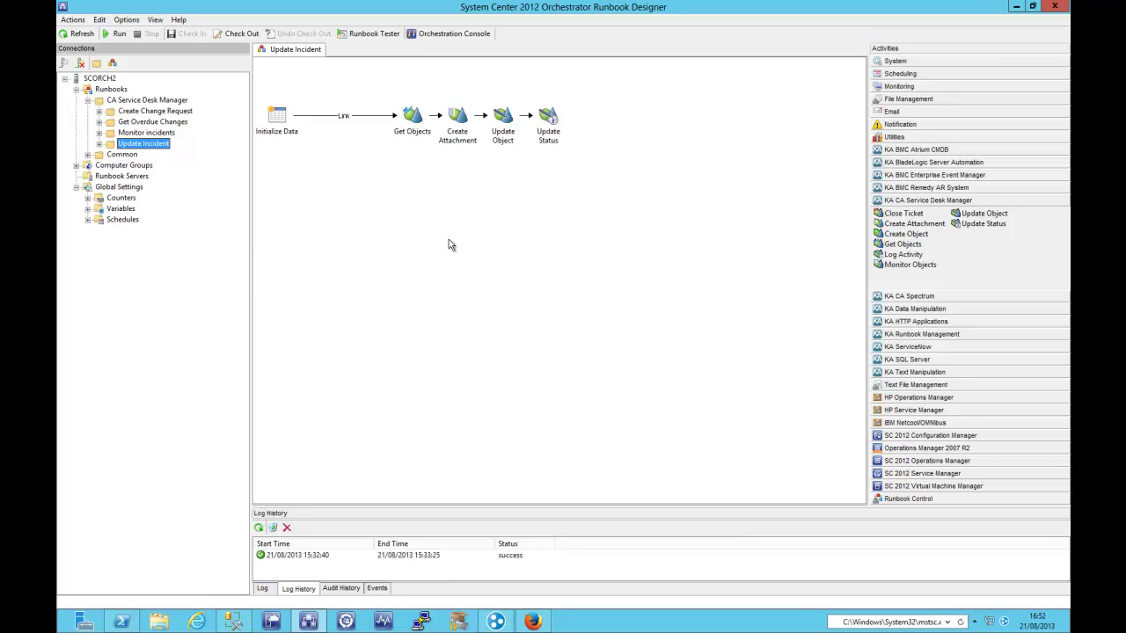
pyautogui.click(415, 129)
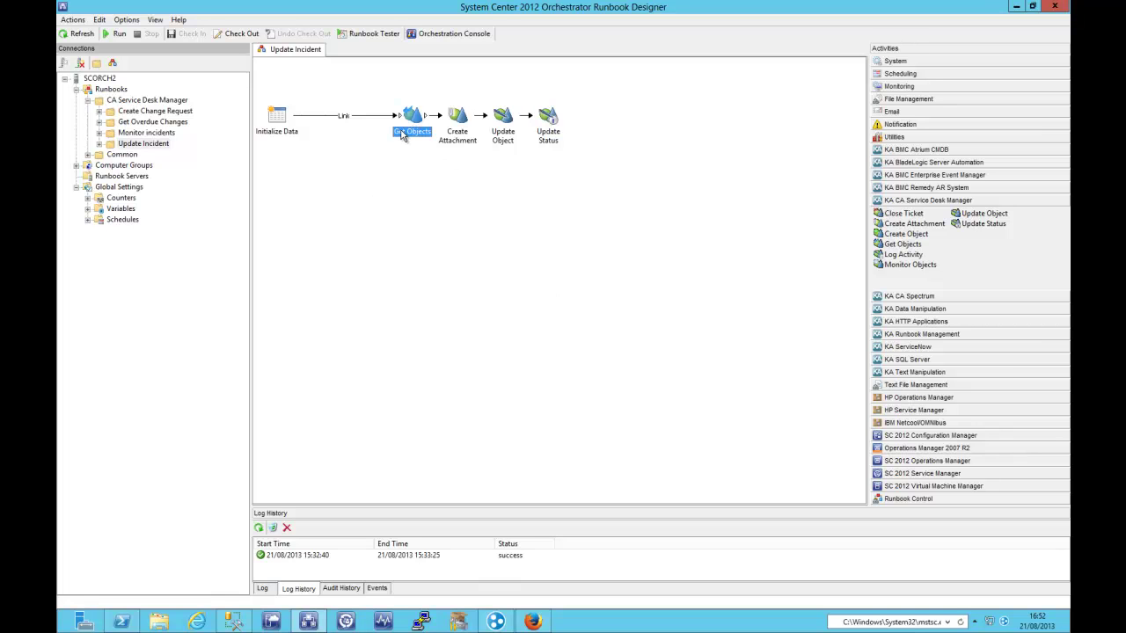
pyautogui.doubleClick(418, 121)
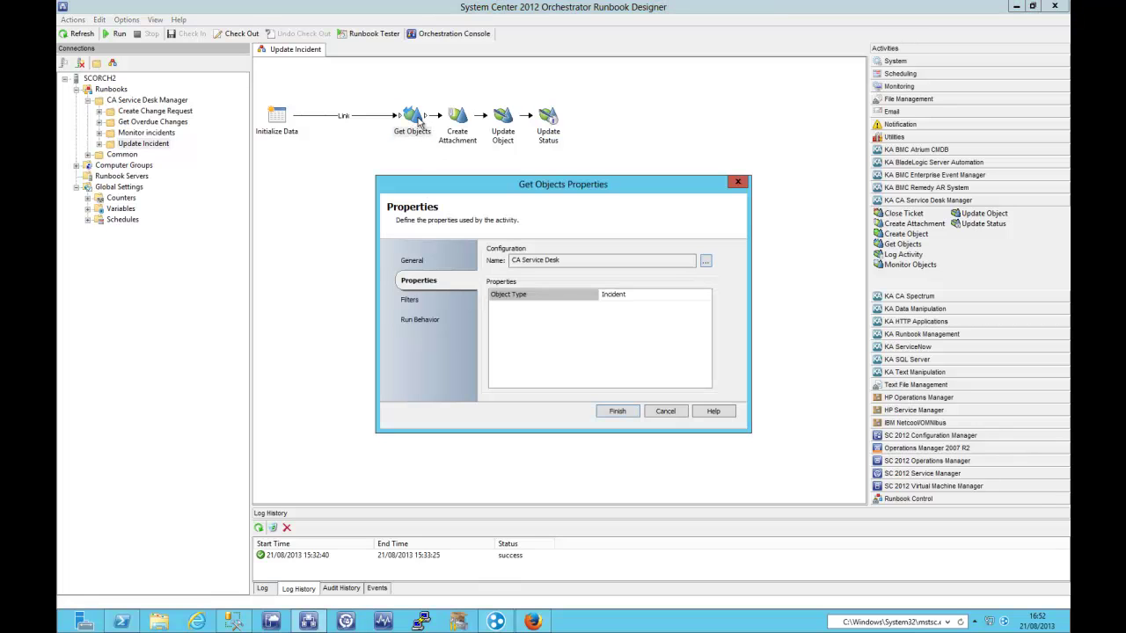
pyautogui.click(411, 301)
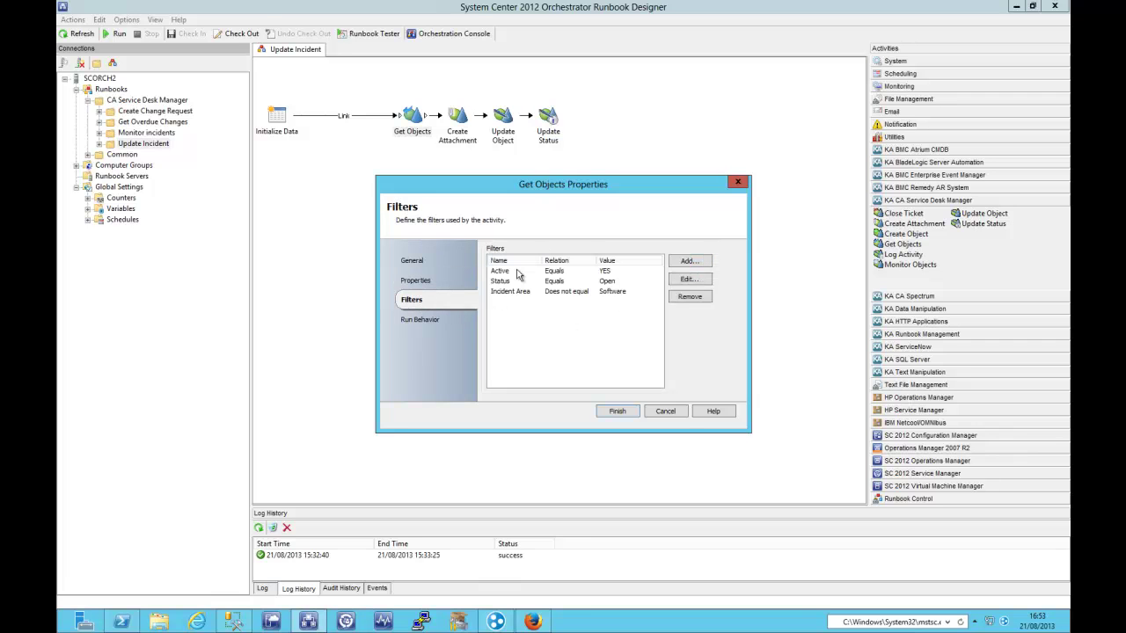
# Leave Get Objects unchanged, review Create Attachment, Update Object and Update Status, then run Update Incident.
pyautogui.click(680, 416)
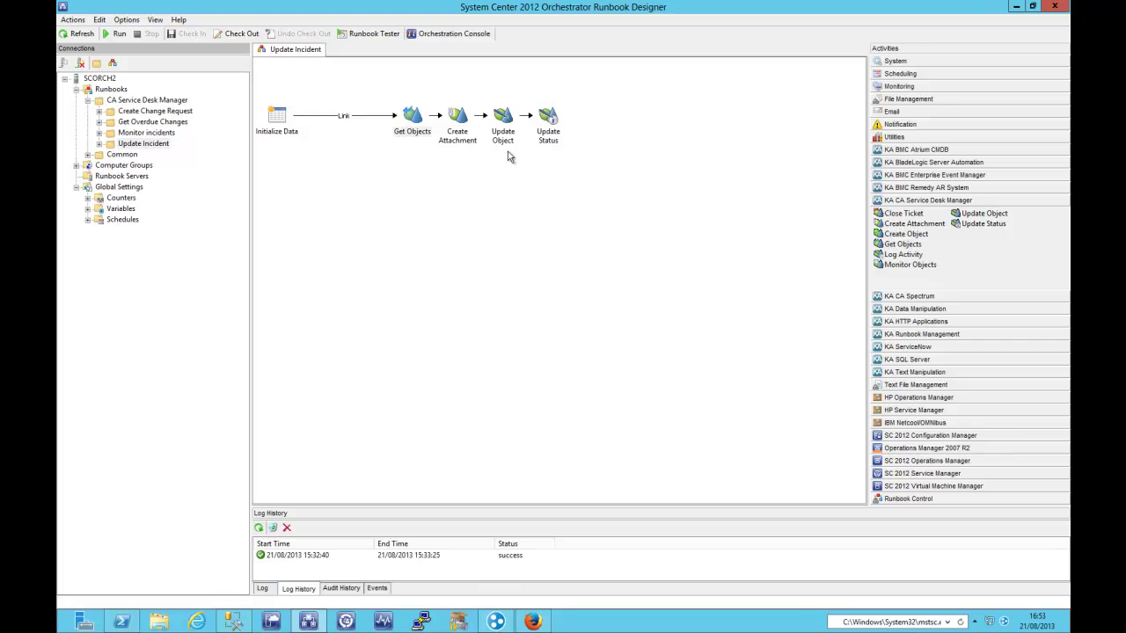
pyautogui.click(462, 117)
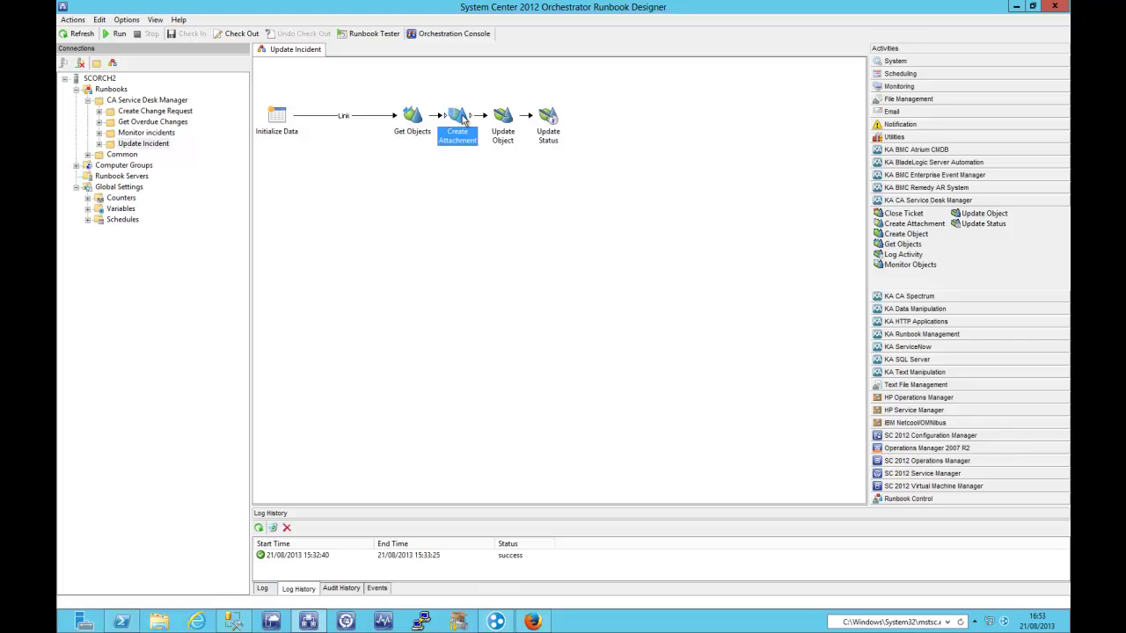
pyautogui.click(508, 120)
pyautogui.click(551, 121)
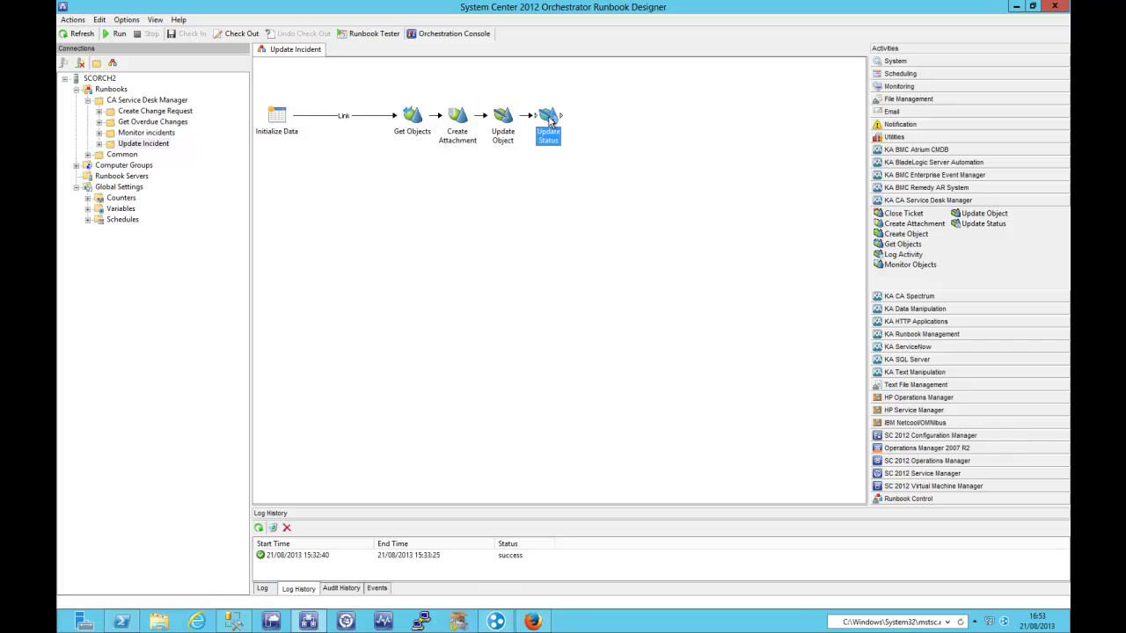
pyautogui.click(117, 35)
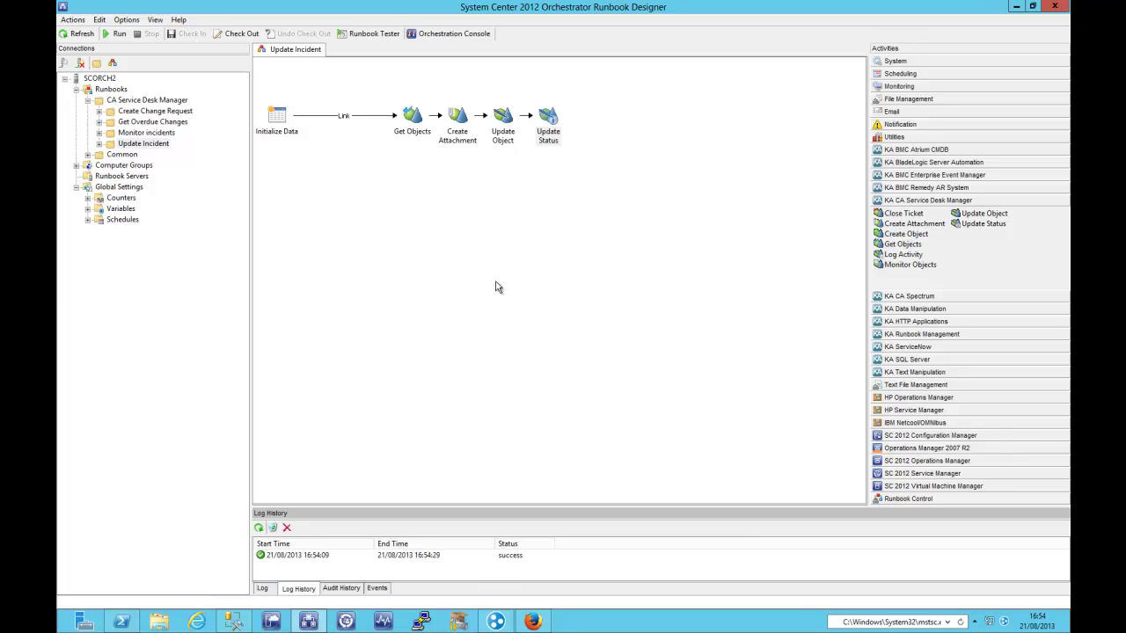
# Check the 16:54:09 run's activities and Get Objects published data, then return to Service Desk.
pyautogui.doubleClick(308, 557)
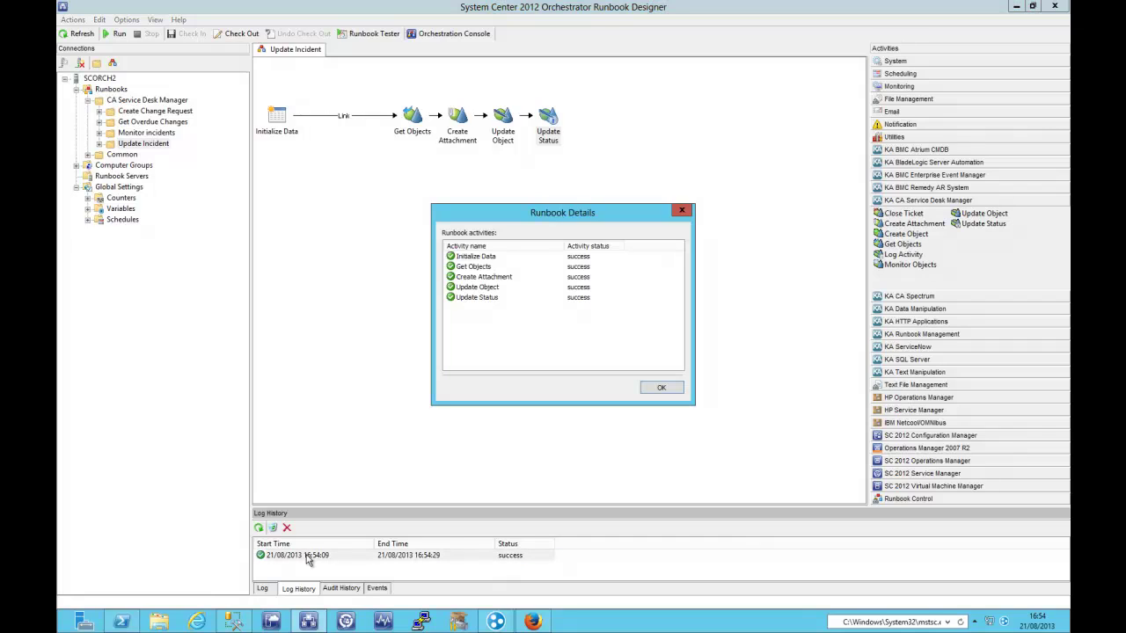
pyautogui.doubleClick(480, 266)
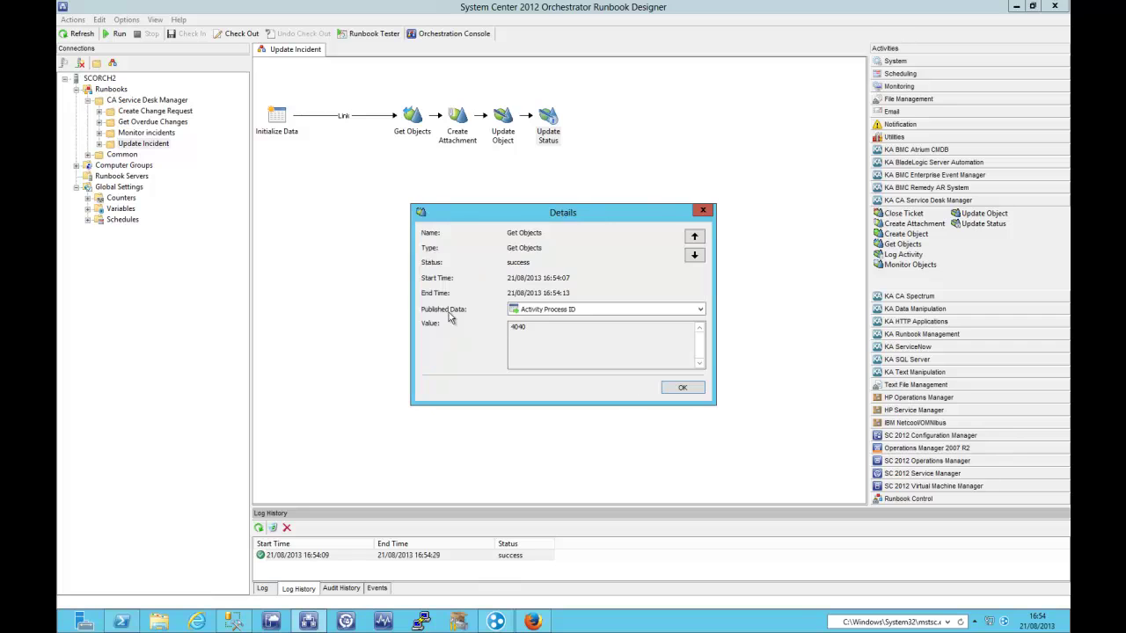
pyautogui.click(700, 313)
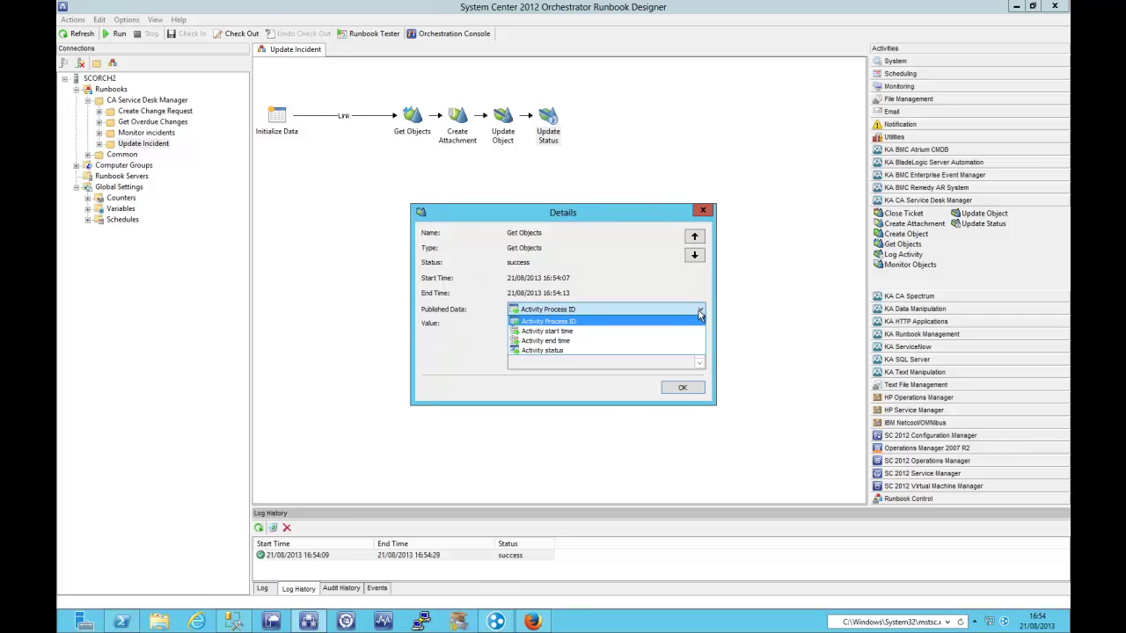
pyautogui.click(682, 389)
pyautogui.click(682, 389)
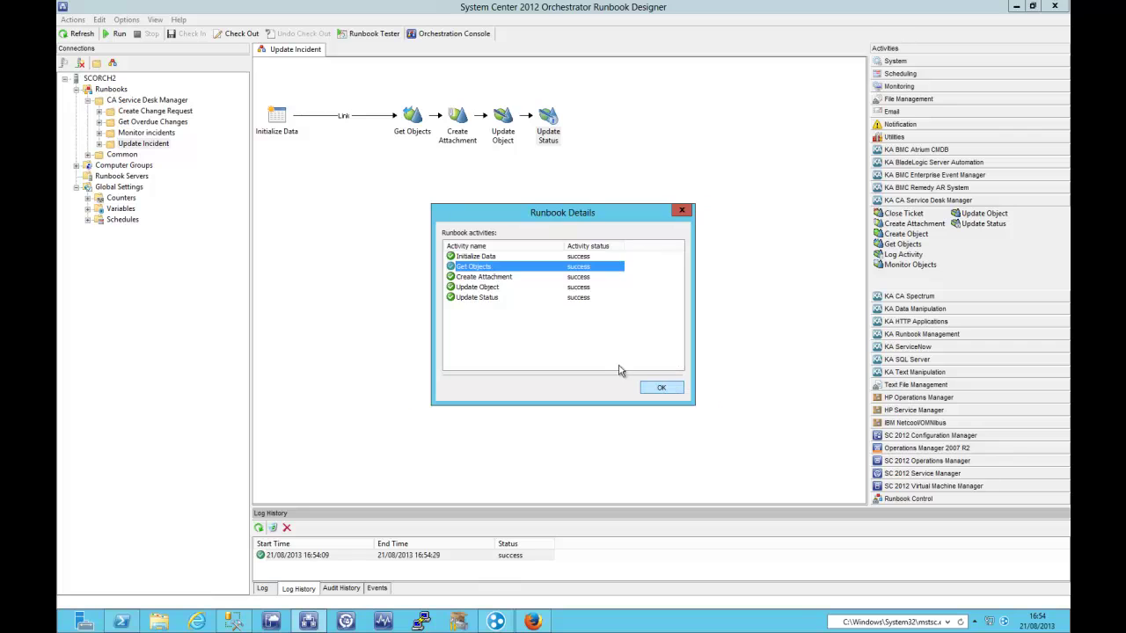
pyautogui.click(661, 389)
pyautogui.click(278, 118)
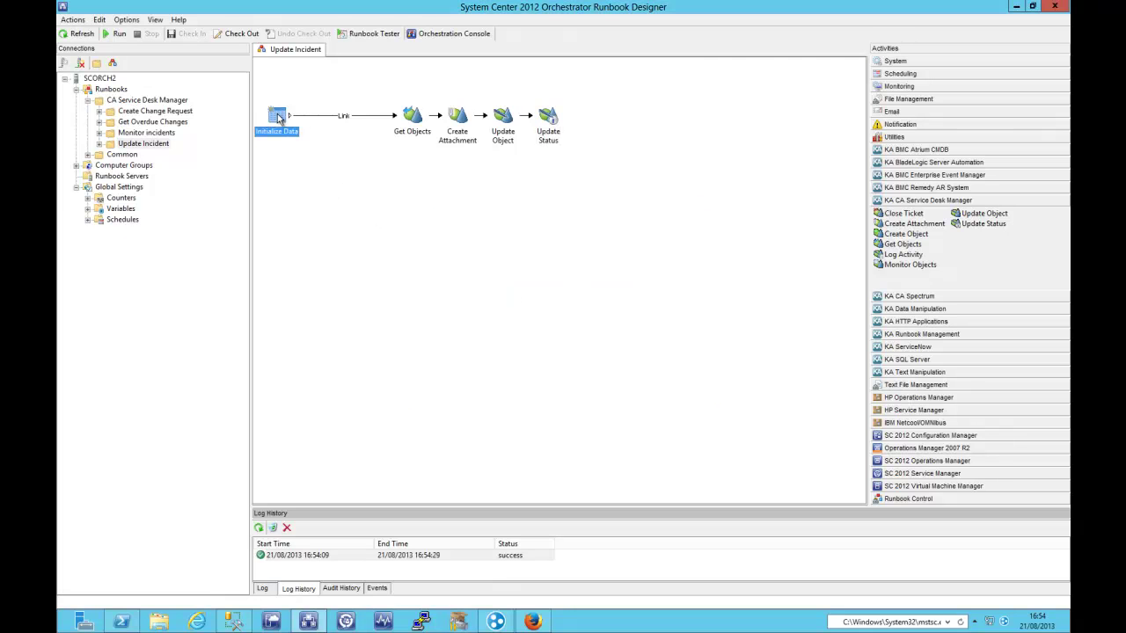
pyautogui.click(531, 621)
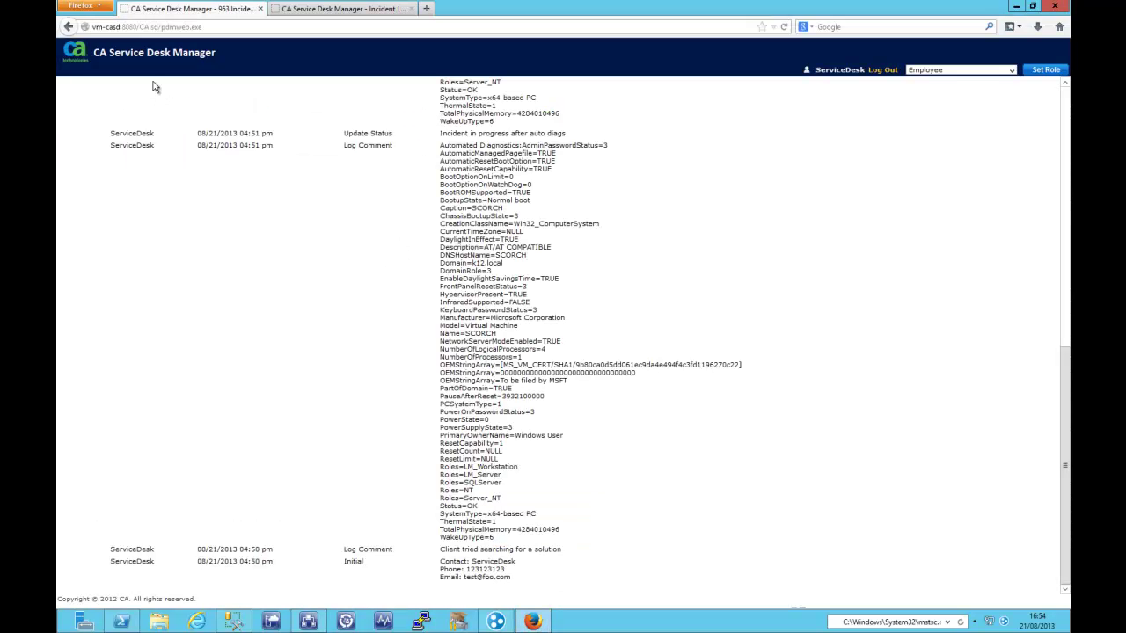
# Open incident 950 from the Assigned > Low Priority (48) incident list.
pyautogui.click(322, 10)
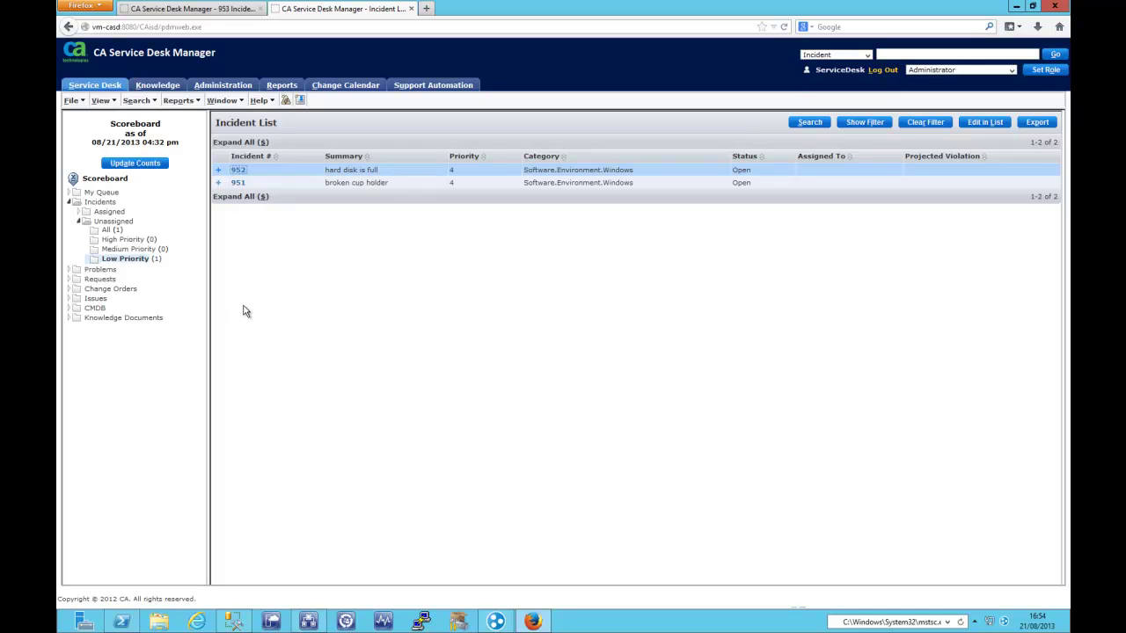
pyautogui.click(80, 212)
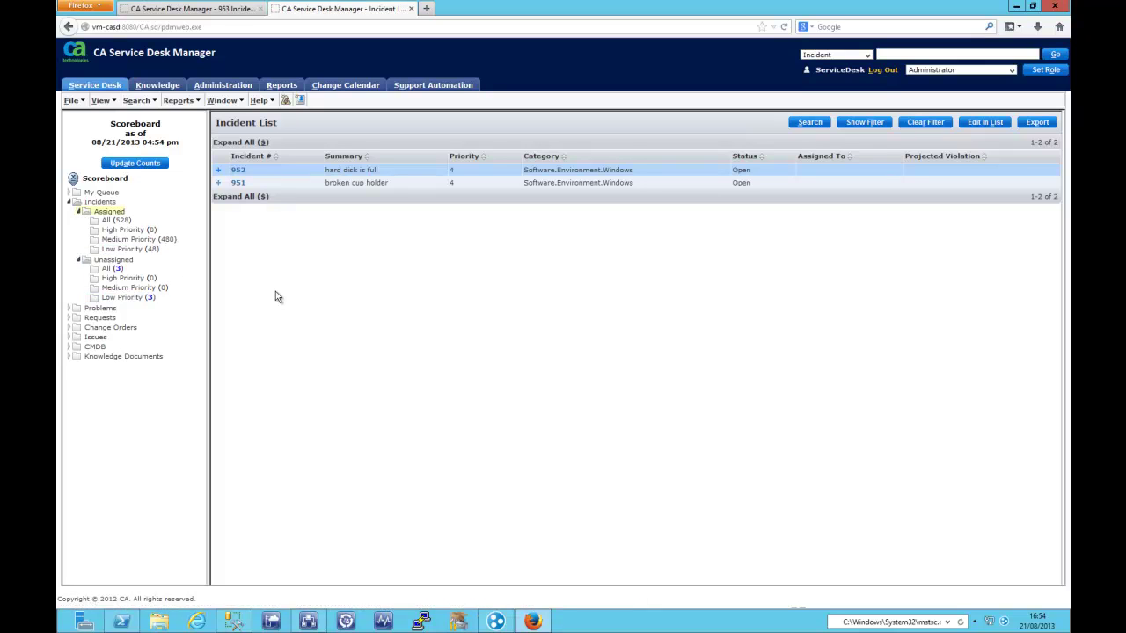
pyautogui.click(124, 251)
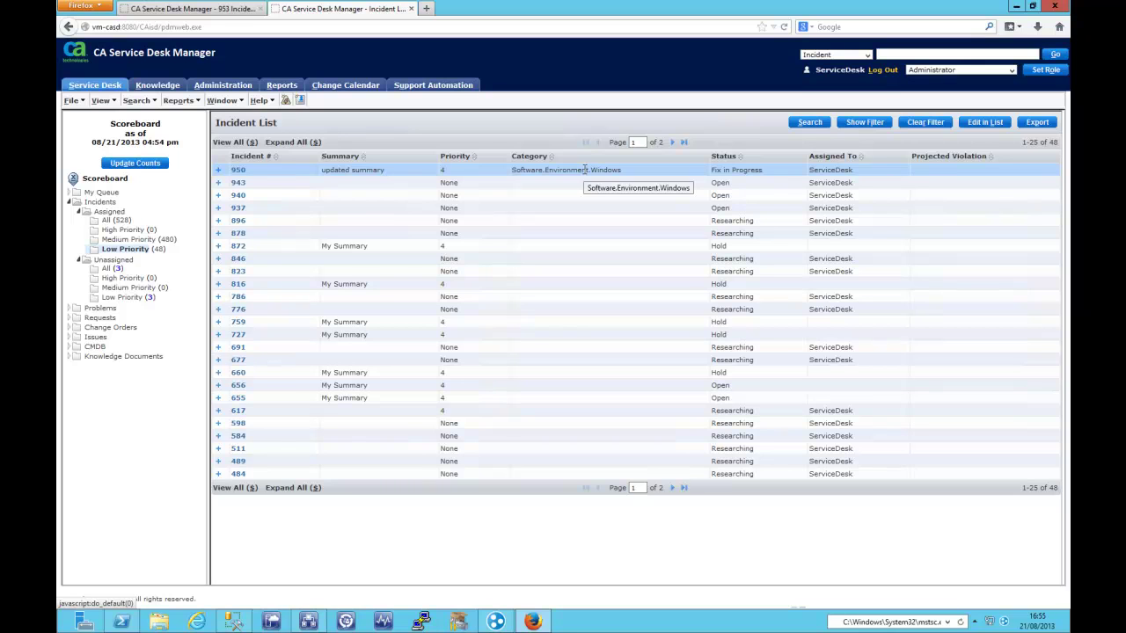
pyautogui.click(237, 170)
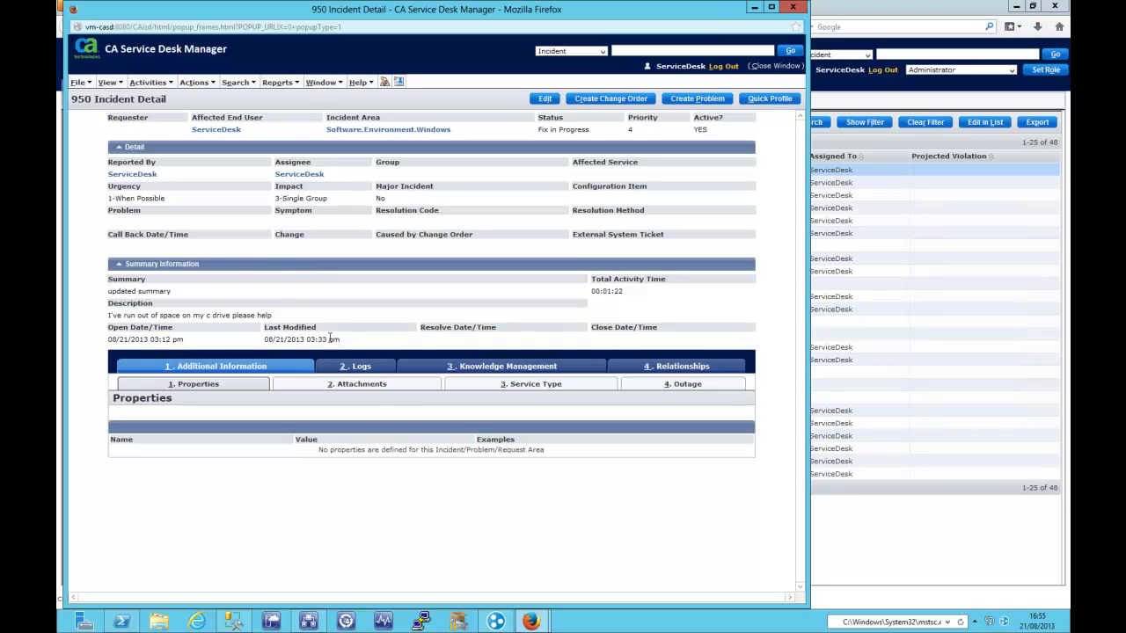
# Show incident 950's Attachments, listing 745448186_400891_Eula.txt described as Test Attachement.
pyautogui.click(374, 385)
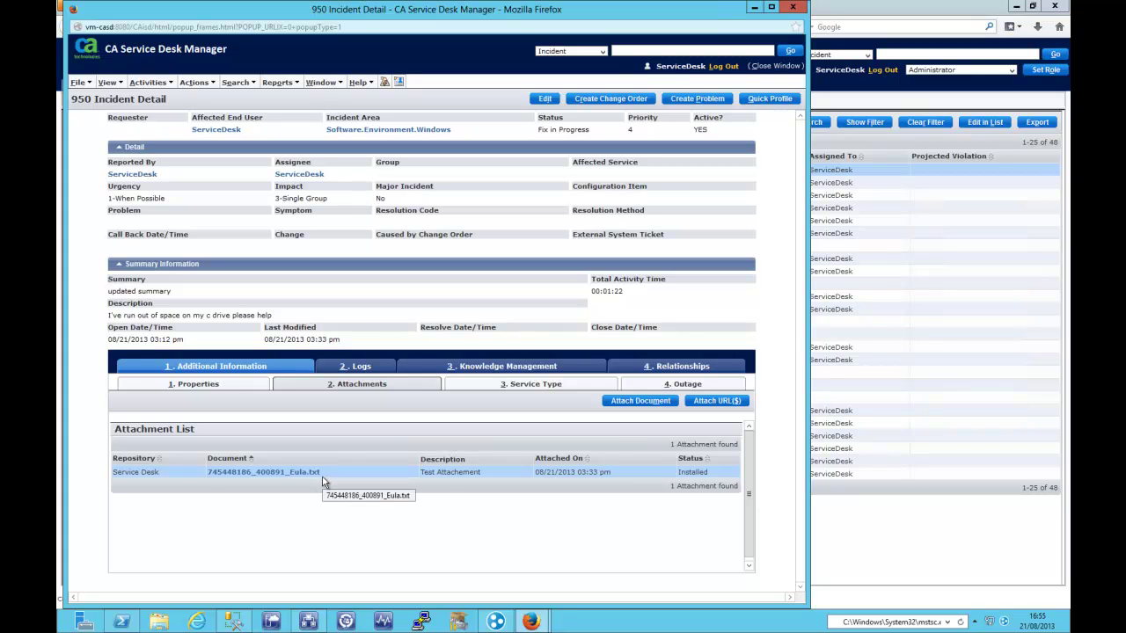
# Return to Runbook Designer, showing Update Incident and its successful 16:54:09 run.
pyautogui.click(308, 622)
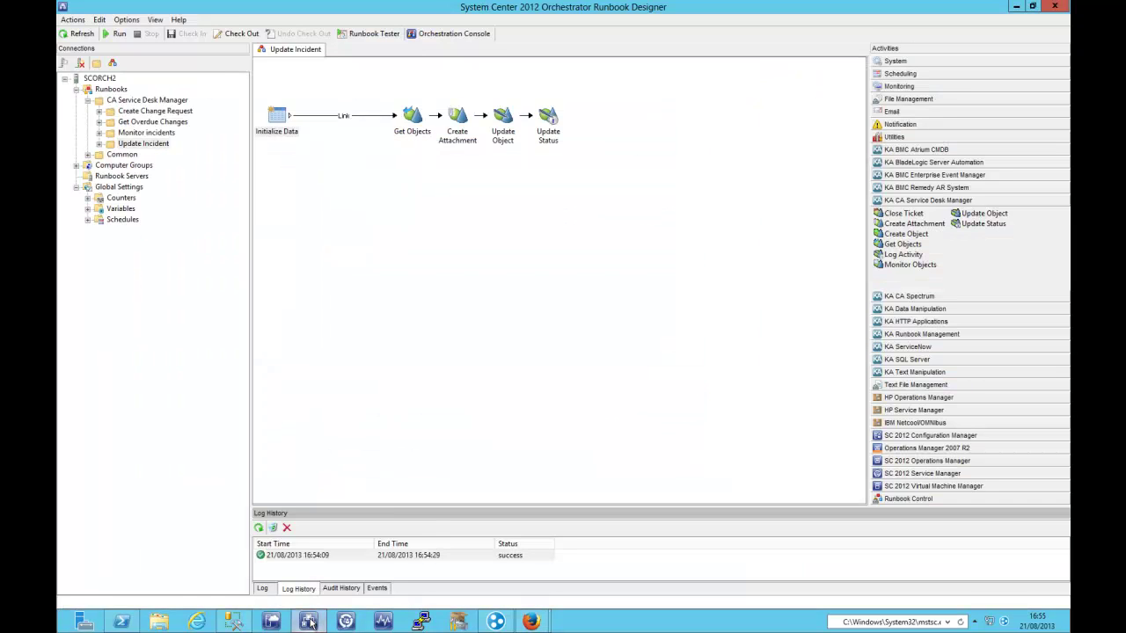